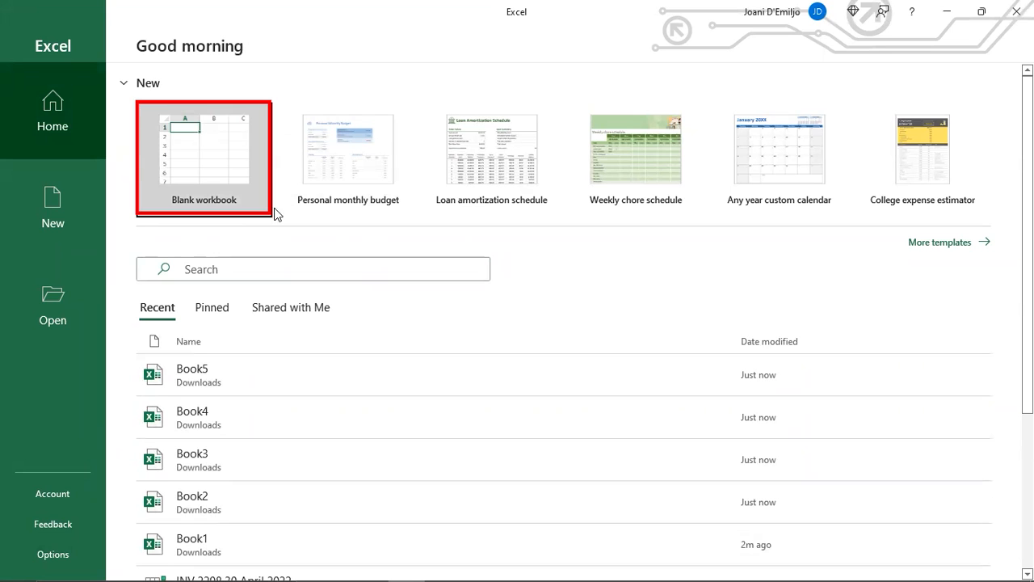
# - Create a blank workbook and view the available Save As locations without saving
pyautogui.click(226, 176)
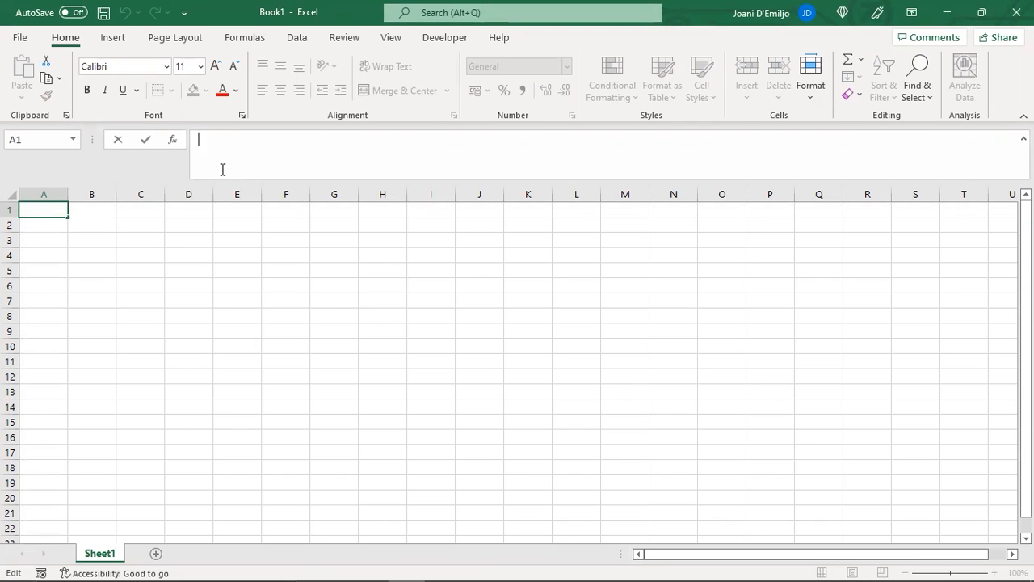
pyautogui.click(21, 40)
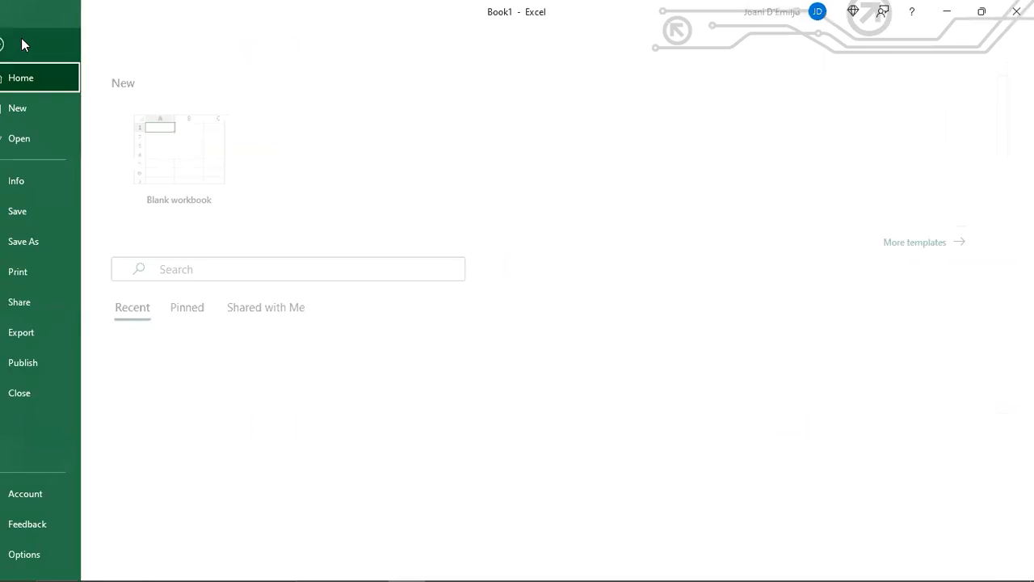
pyautogui.click(64, 246)
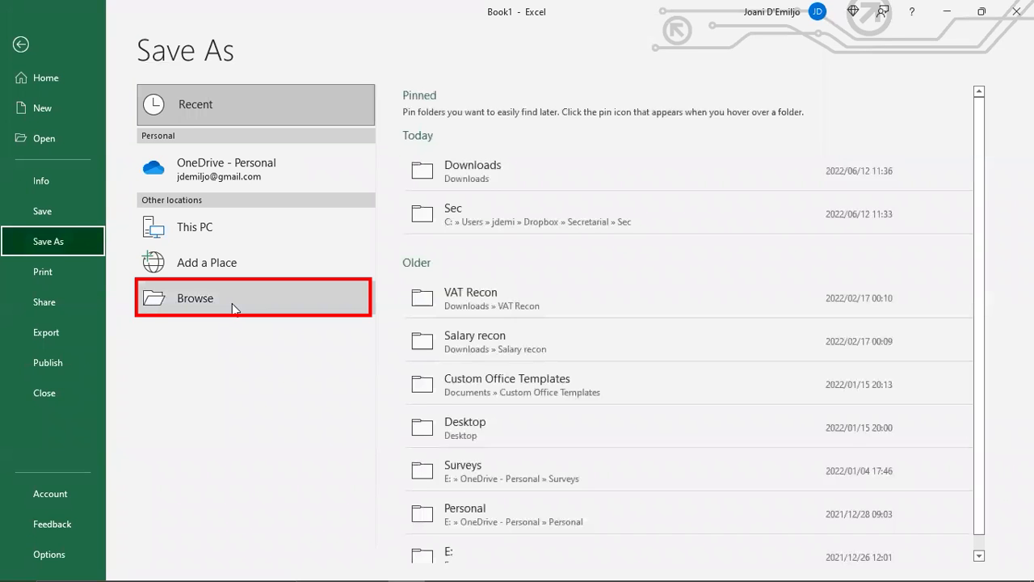
pyautogui.click(24, 47)
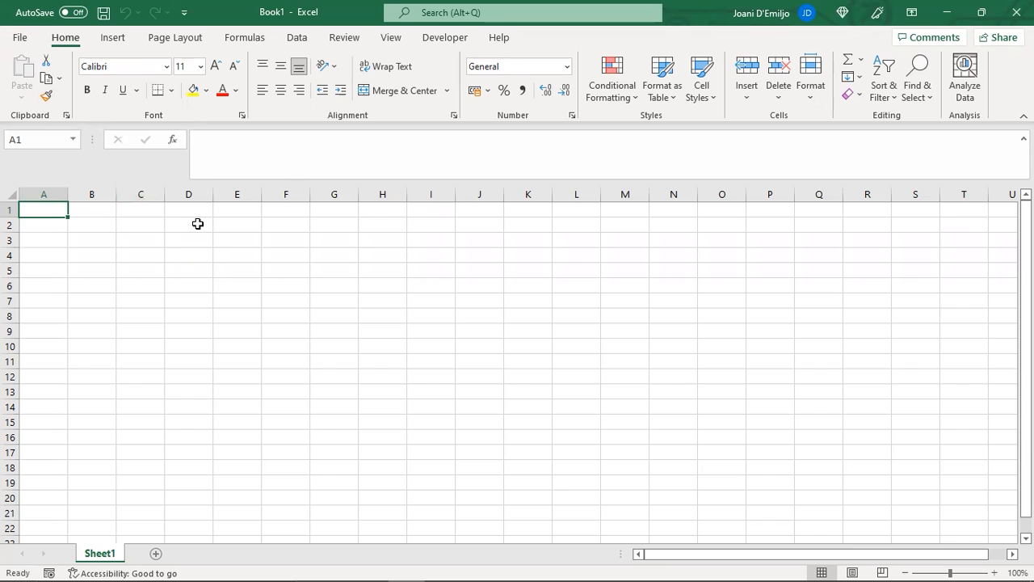
# - Add two new worksheets to the workbook and rename Sheet3 to "change"
pyautogui.click(156, 556)
pyautogui.click(203, 556)
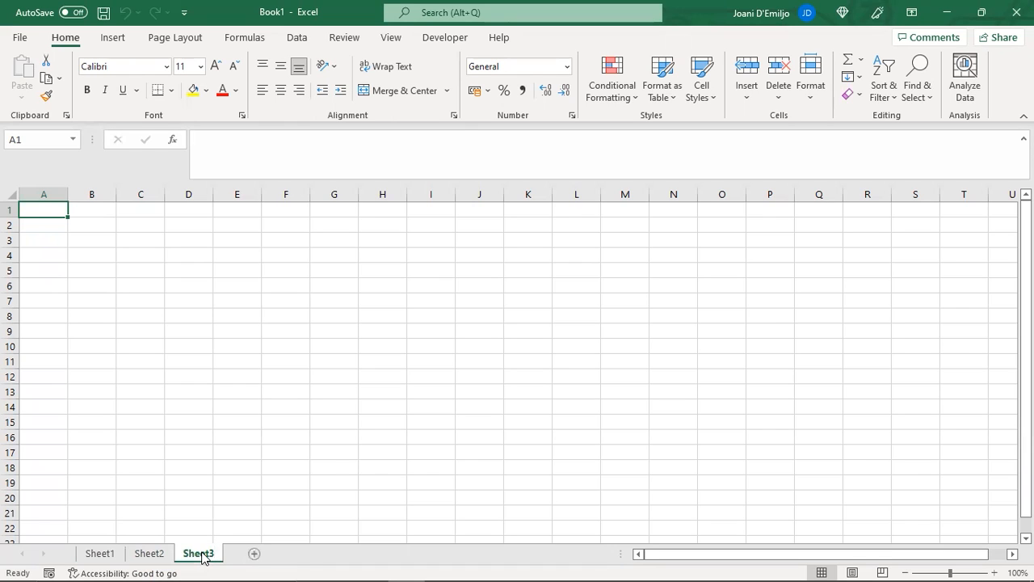
pyautogui.doubleClick(199, 555)
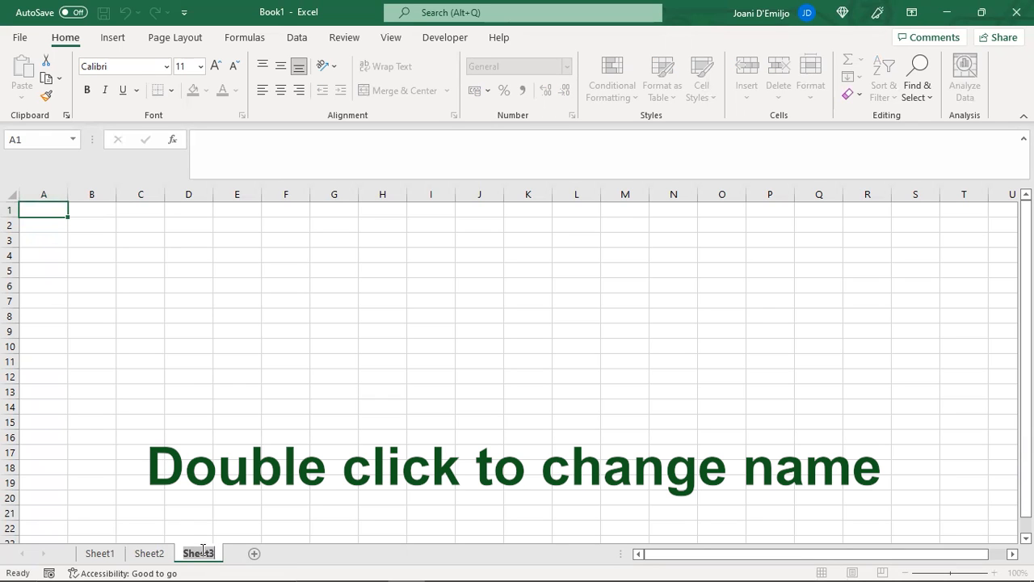
pyautogui.write('change')
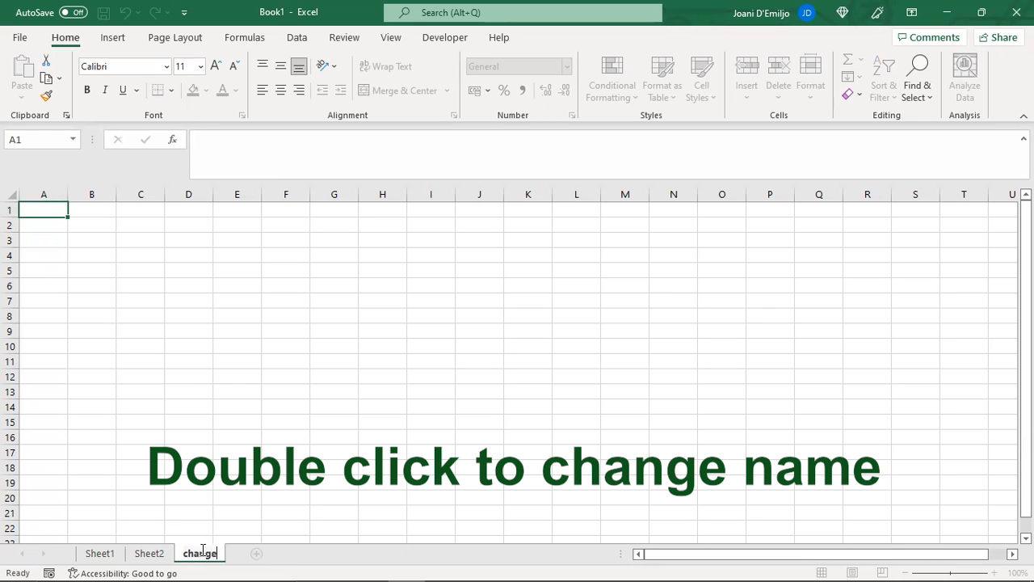
pyautogui.press('Return')
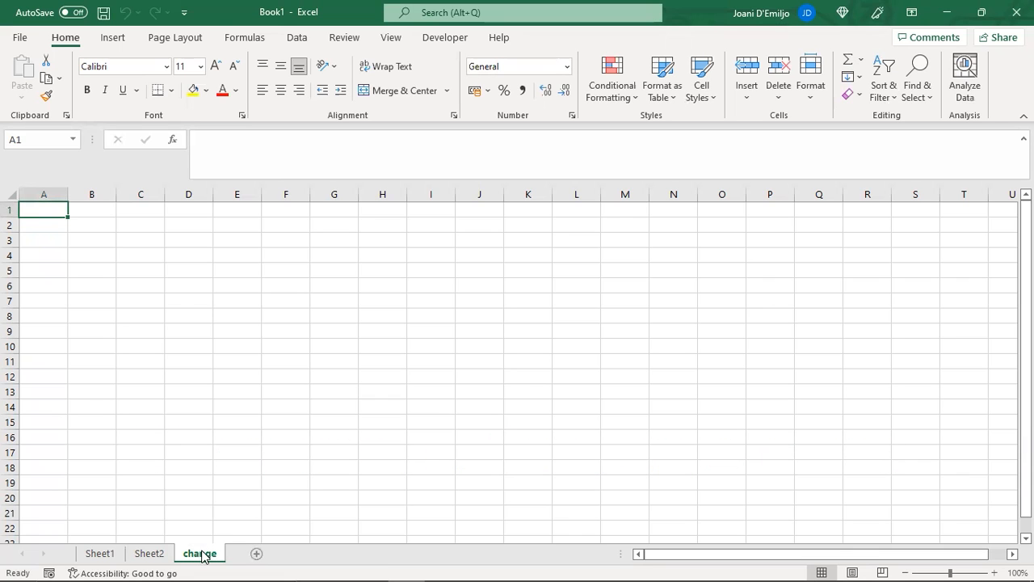
# - Set the tab color of the "change" sheet to a dark green theme color
pyautogui.rightClick(202, 555)
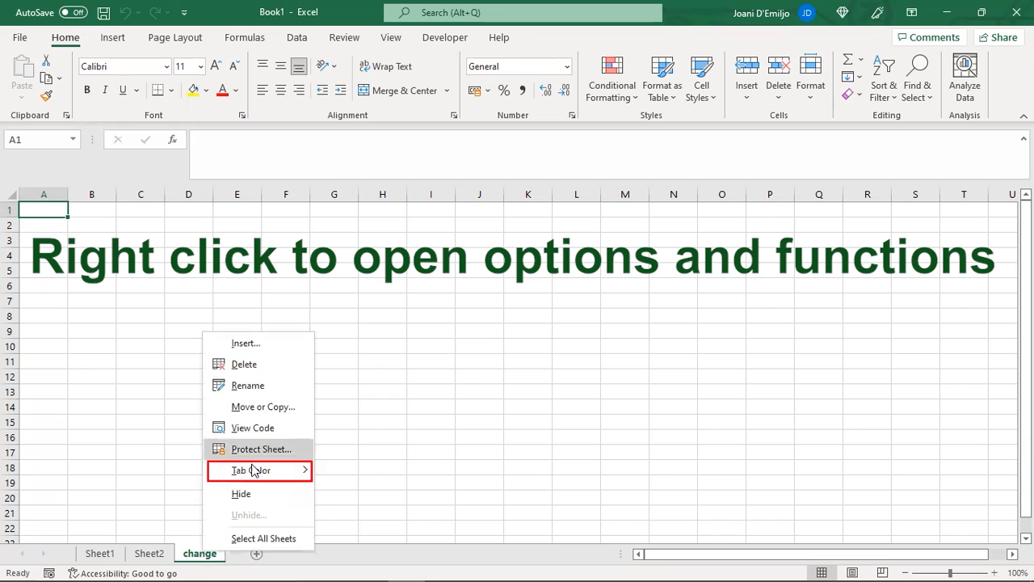
pyautogui.moveTo(252, 473)
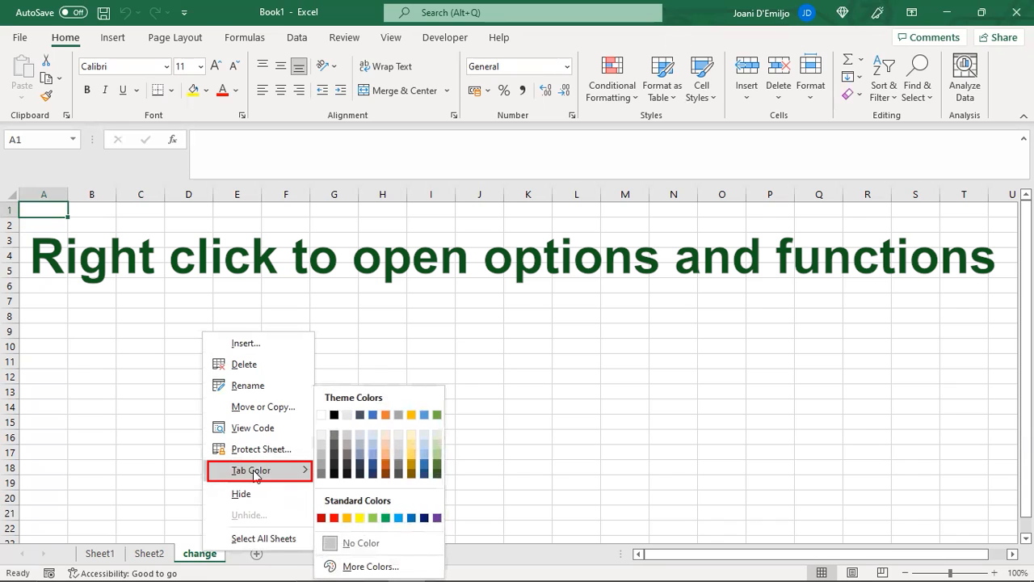
pyautogui.click(435, 461)
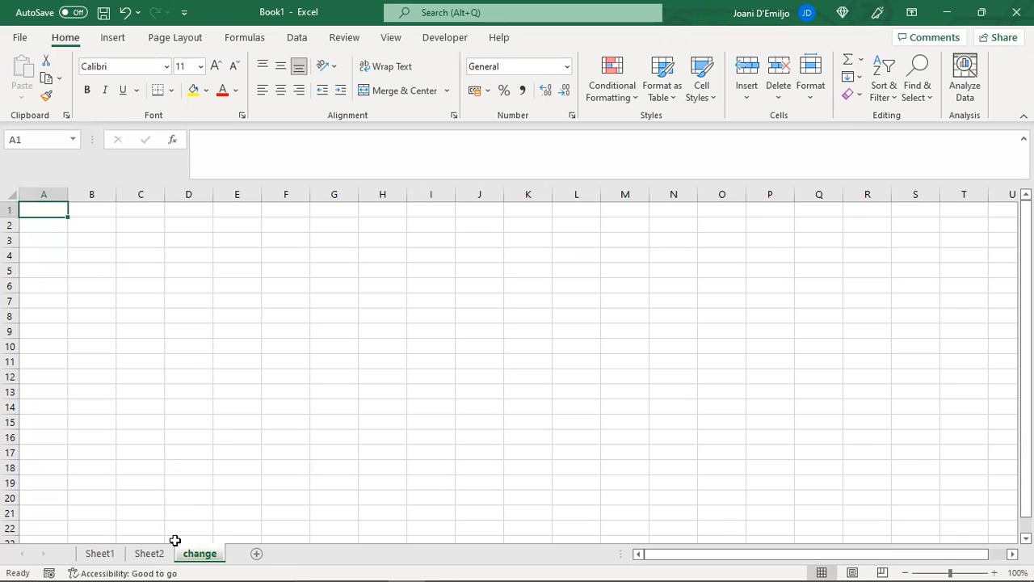
# - Set the tab color of Sheet1 to the standard yellow
pyautogui.click(112, 556)
pyautogui.rightClick(112, 556)
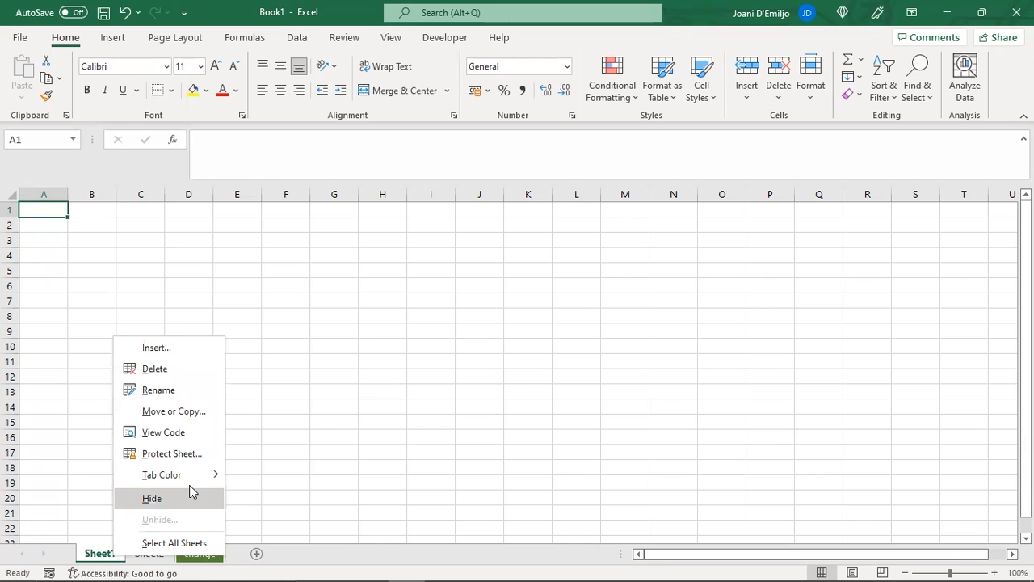
pyautogui.moveTo(194, 474)
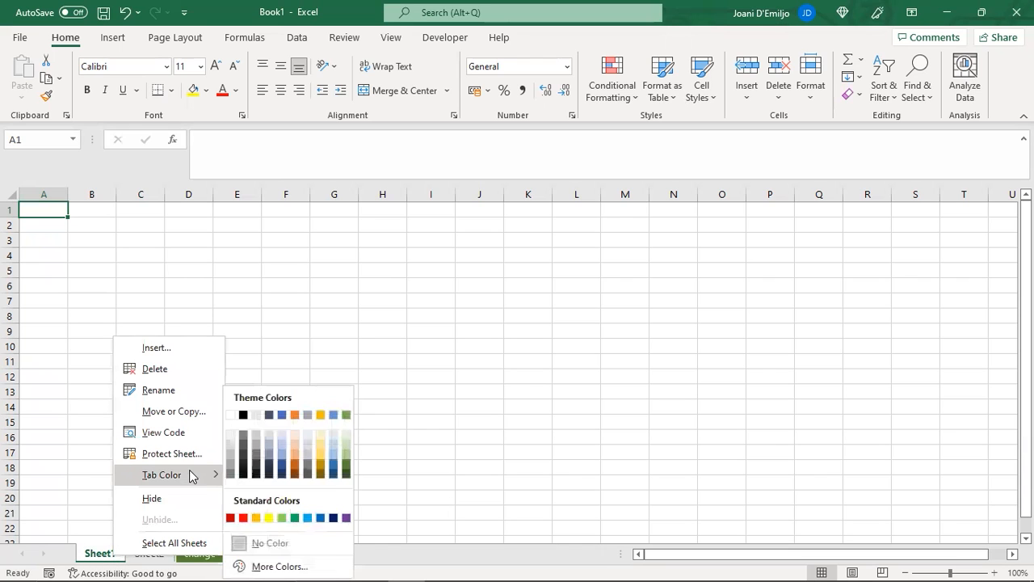
pyautogui.click(271, 517)
# - Set the tab color of Sheet2 to the standard green
pyautogui.click(159, 555)
pyautogui.rightClick(160, 556)
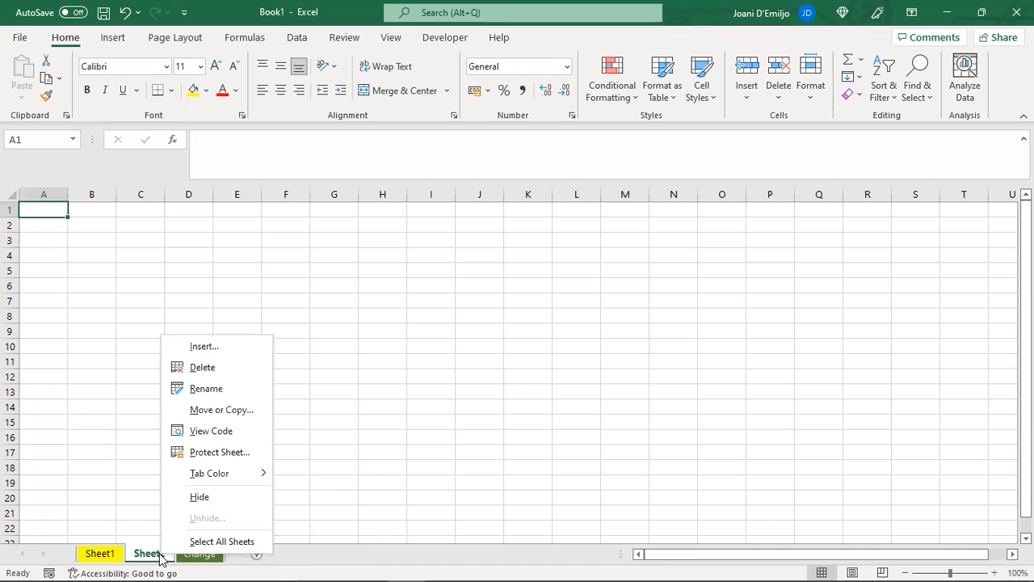
pyautogui.moveTo(231, 473)
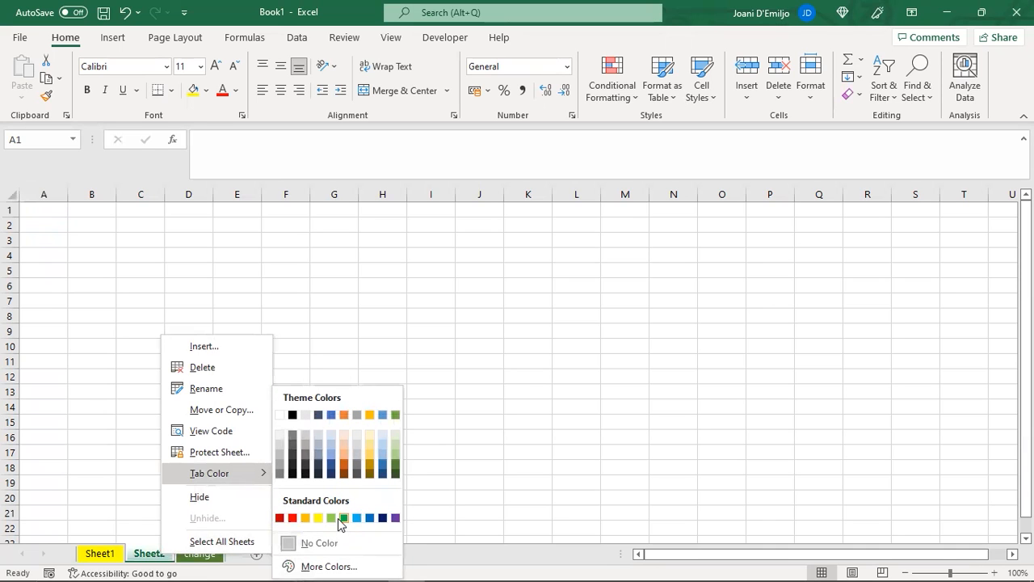
pyautogui.click(342, 518)
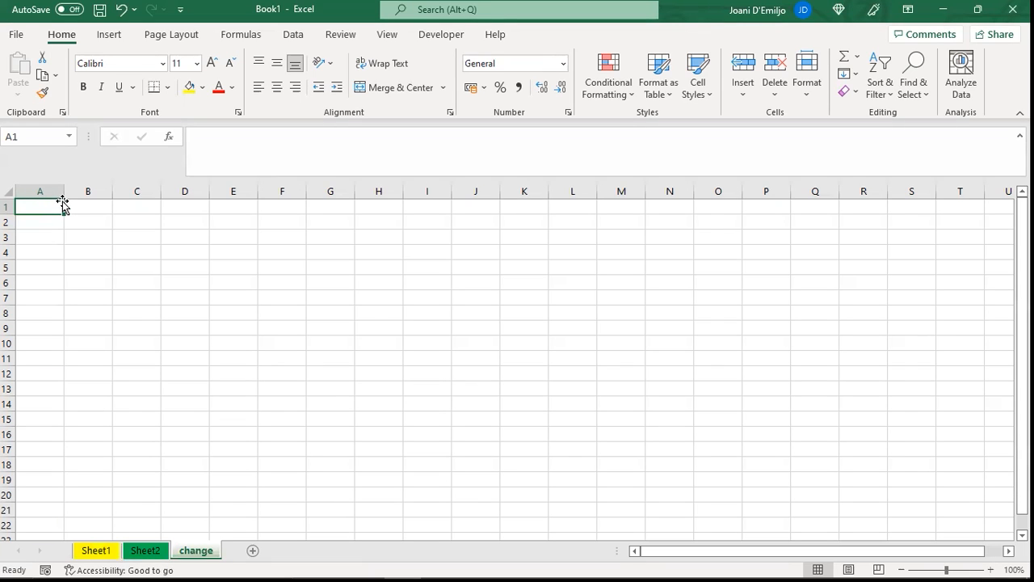
# - Enter "Good morning" in cell A1 of the "change" sheet and overwrite it with "Good night"
pyautogui.write('Good morning')
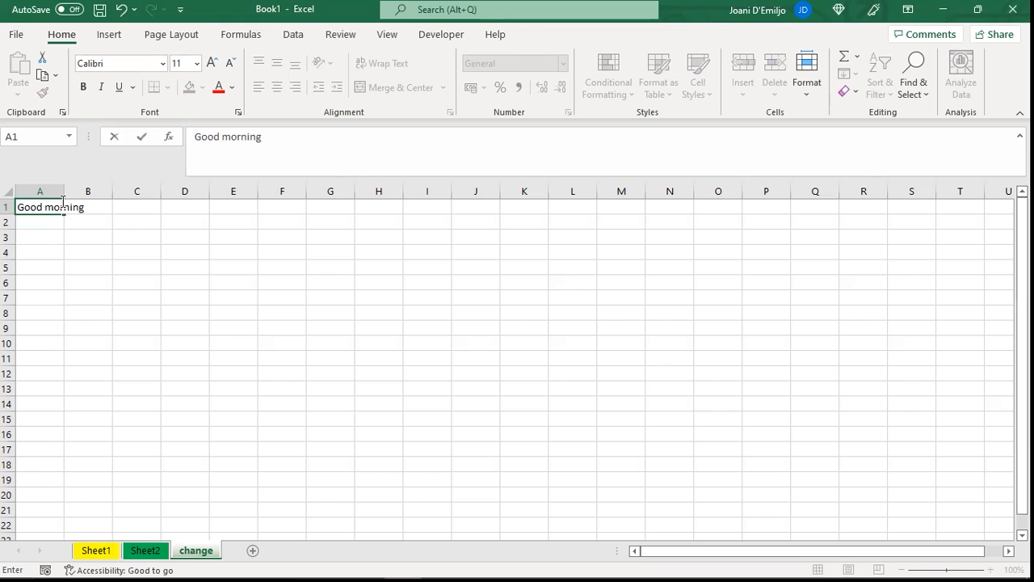
pyautogui.press('Return')
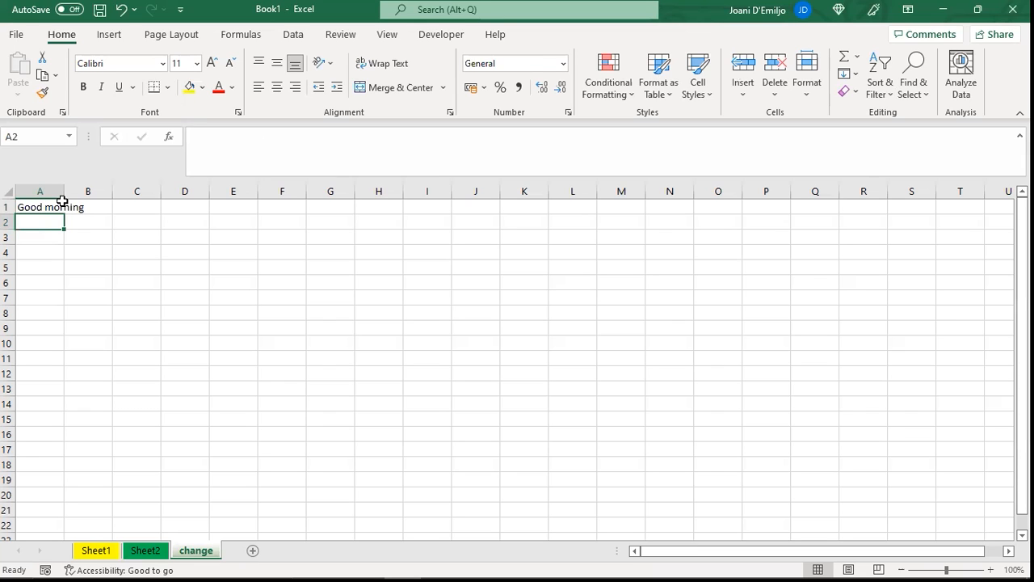
pyautogui.click(61, 202)
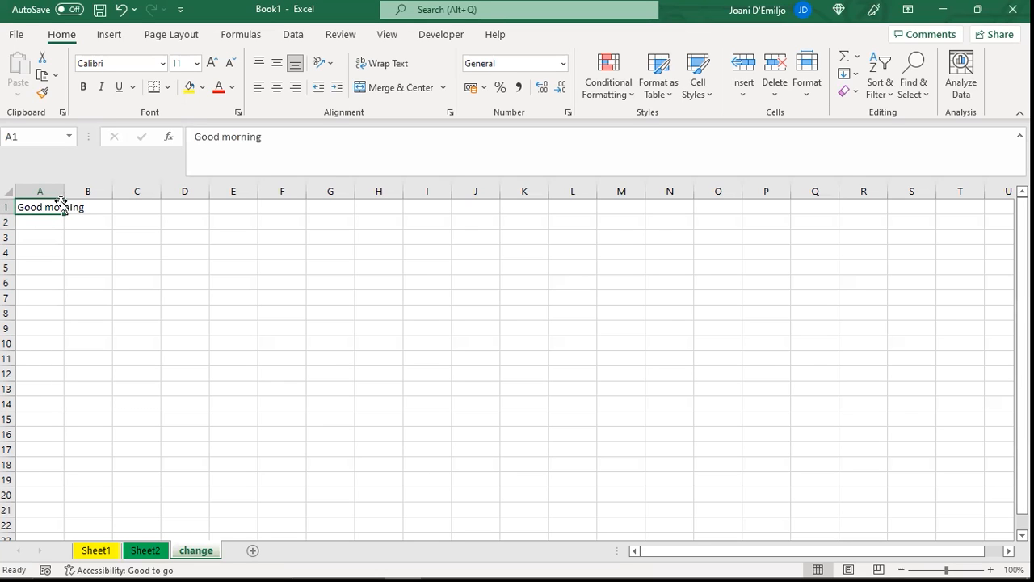
pyautogui.write('Good ni')
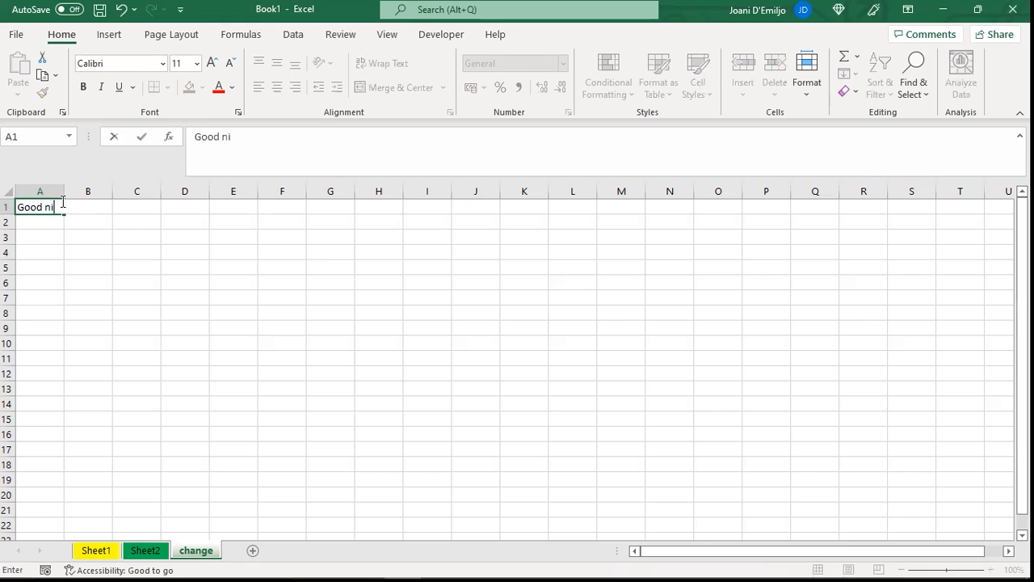
pyautogui.write('ght')
pyautogui.press('Return')
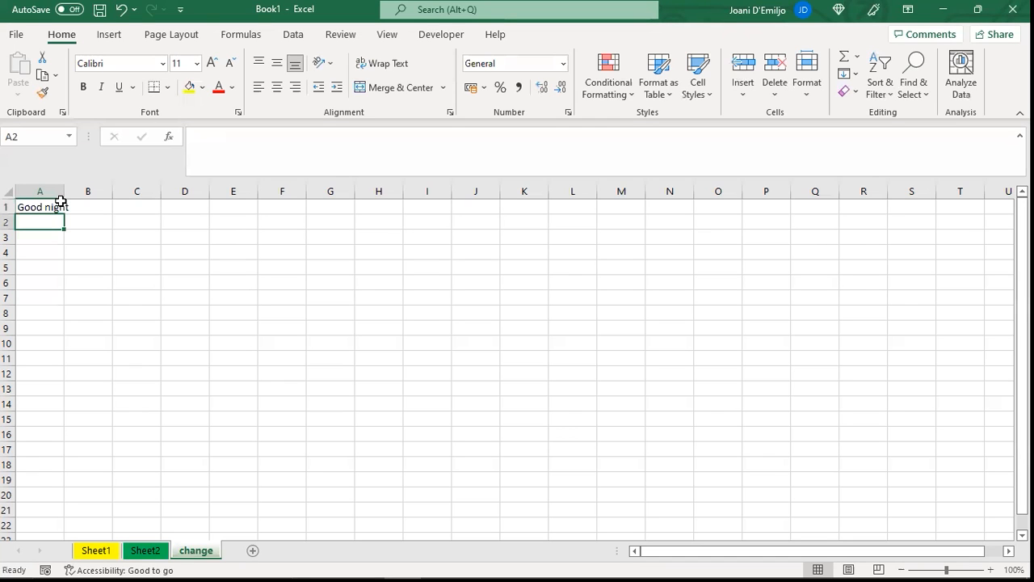
# - Locate cell A1 by selecting all of column A and all of row 1, ending on the cell itself
pyautogui.click(62, 206)
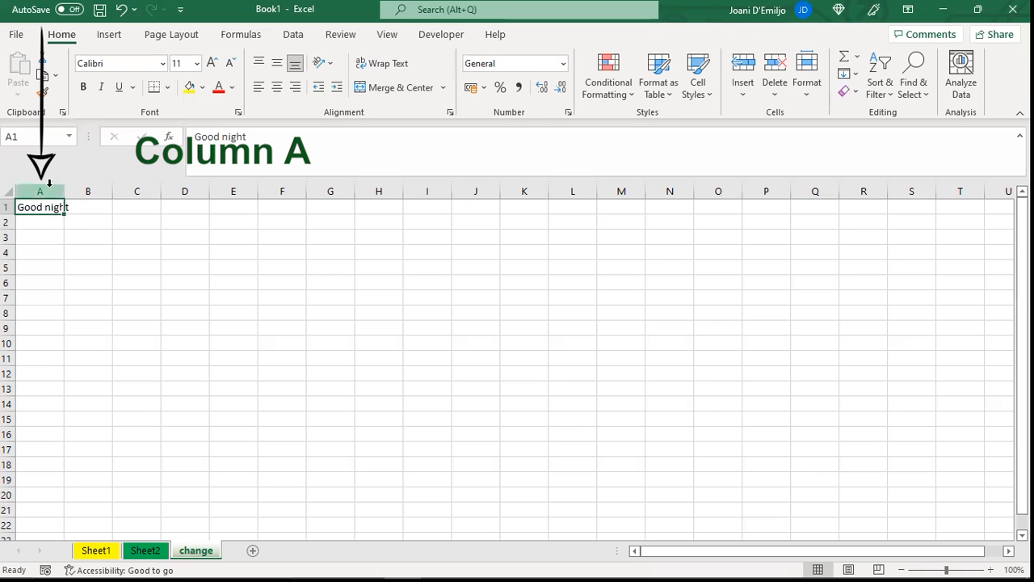
pyautogui.click(49, 185)
pyautogui.click(8, 207)
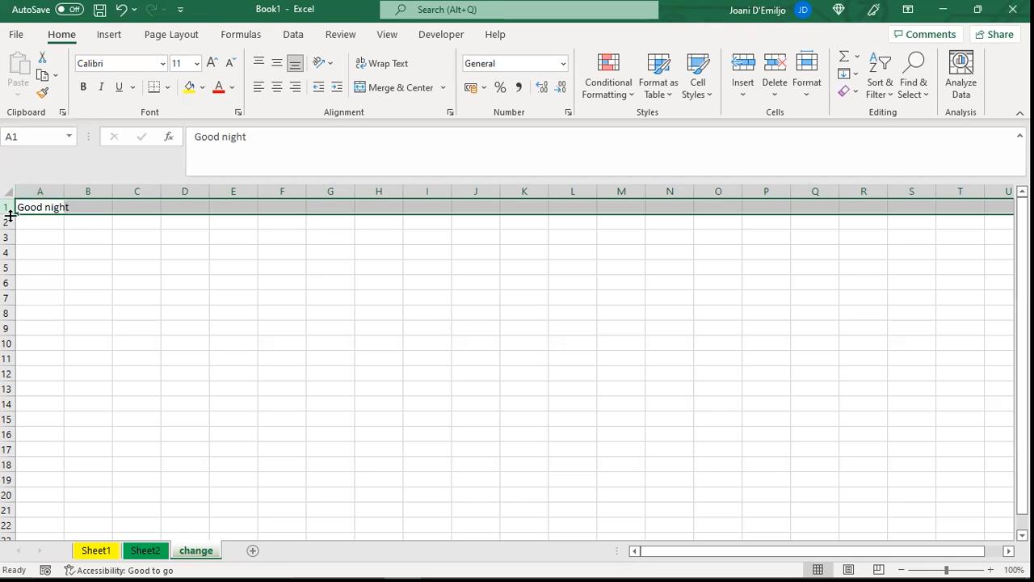
pyautogui.click(37, 206)
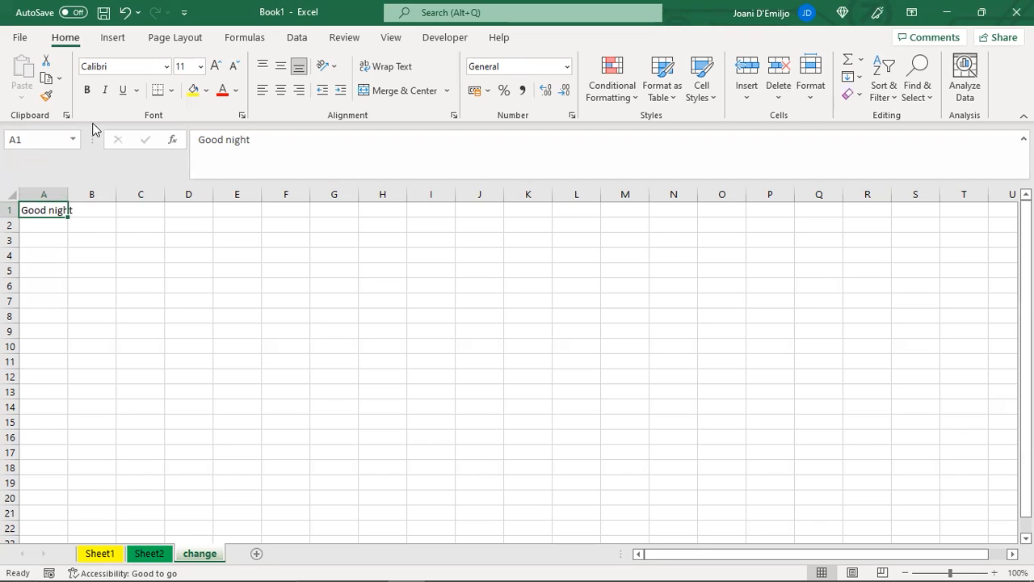
# - Jump directly to cell E50 by its reference and return to cell A1
pyautogui.click(28, 139)
pyautogui.doubleClick(49, 142)
pyautogui.write('E50')
pyautogui.press('Return')
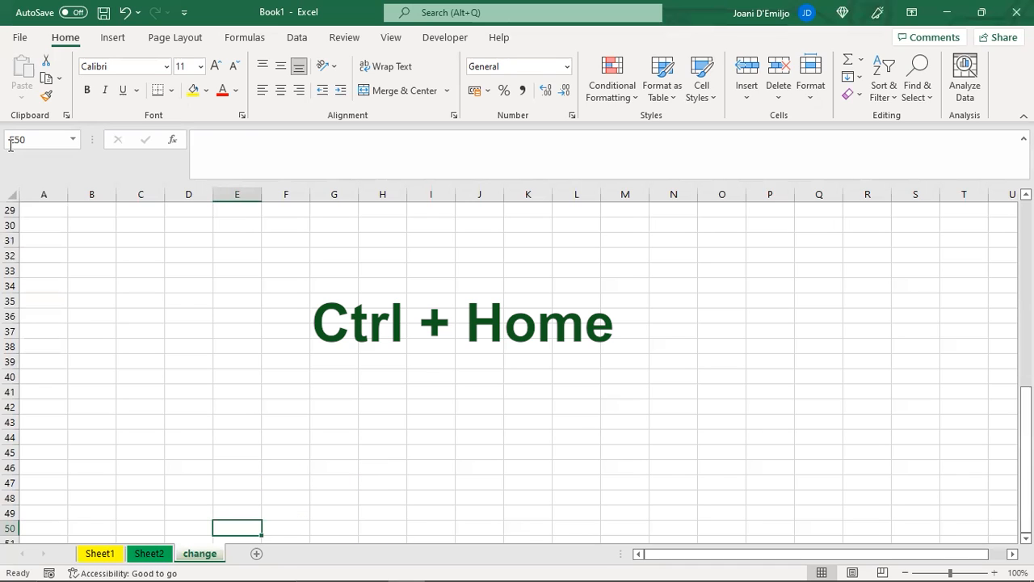
pyautogui.hotkey('ctrl', 'Home')
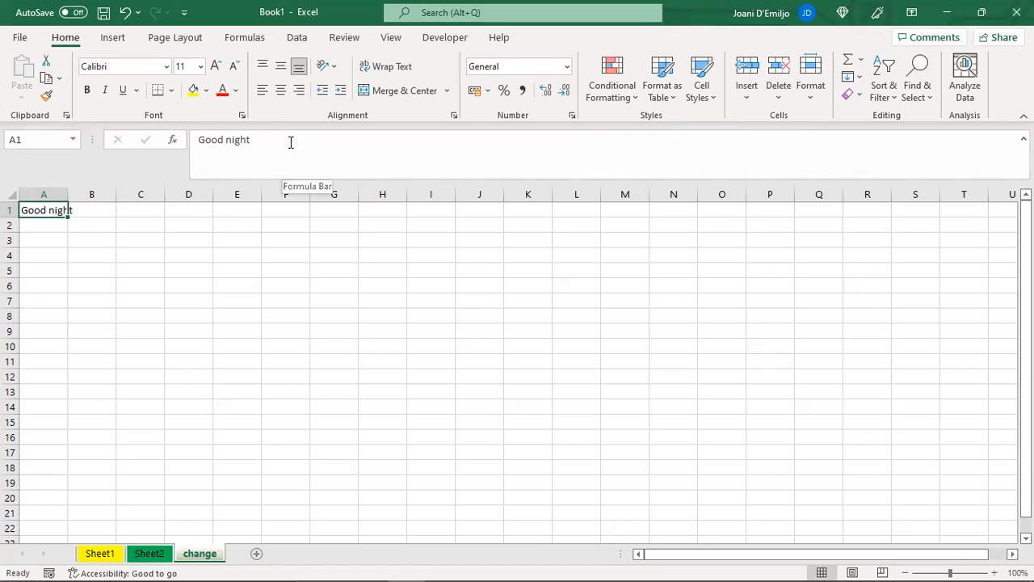
# - Enter the formula =A1 in cell C1 to repeat the text from the first cell
pyautogui.click(146, 212)
pyautogui.write('=')
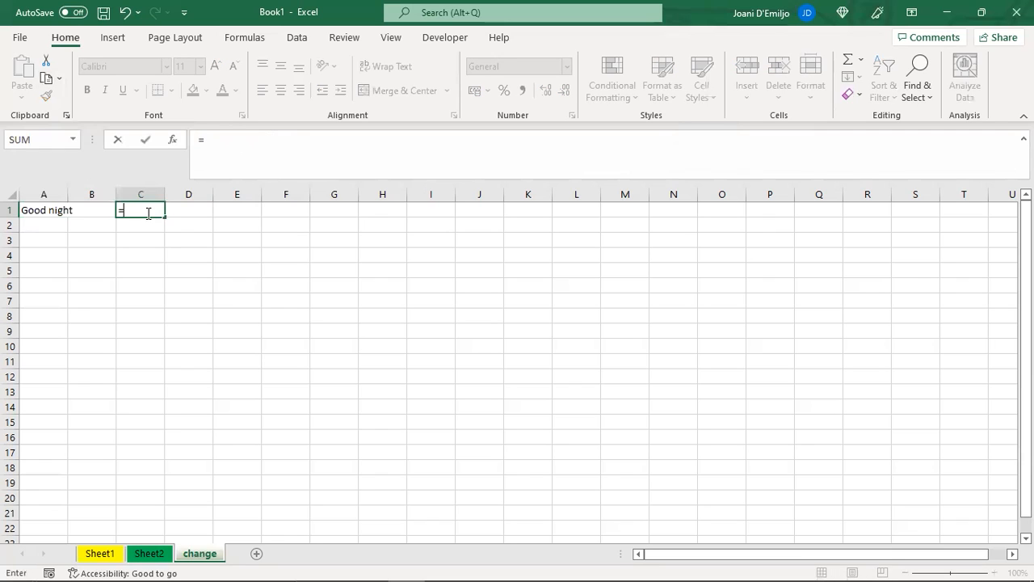
pyautogui.press('Left')
pyautogui.press('Left')
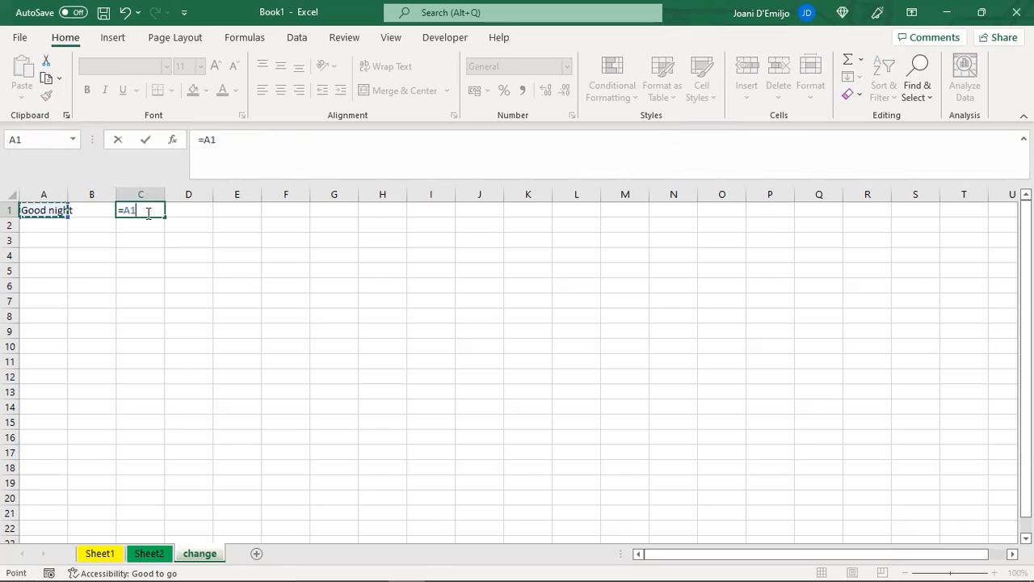
pyautogui.press('Return')
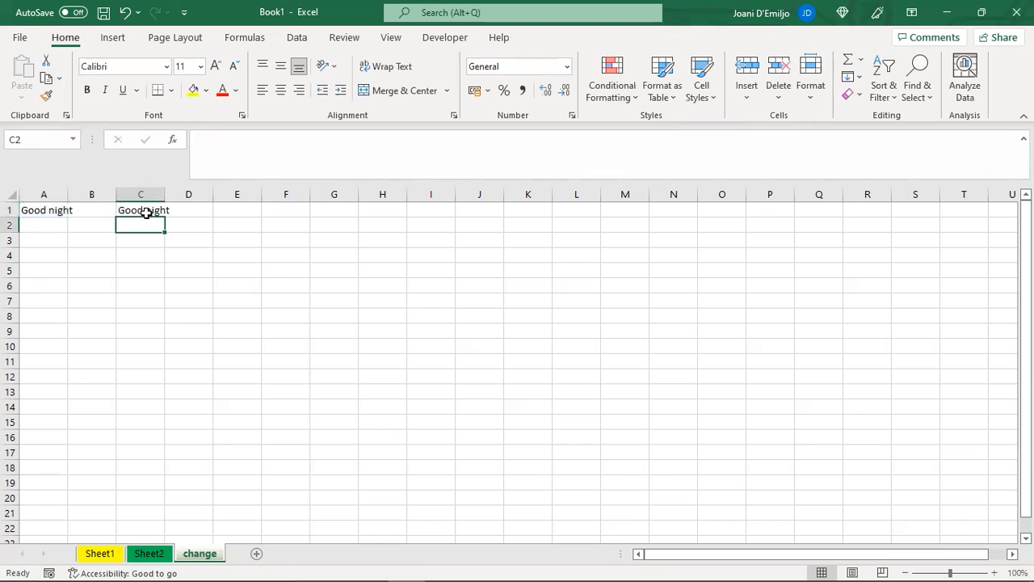
# - Compare the underlying contents of cells C1 and A1 to see which one holds a formula
pyautogui.click(146, 211)
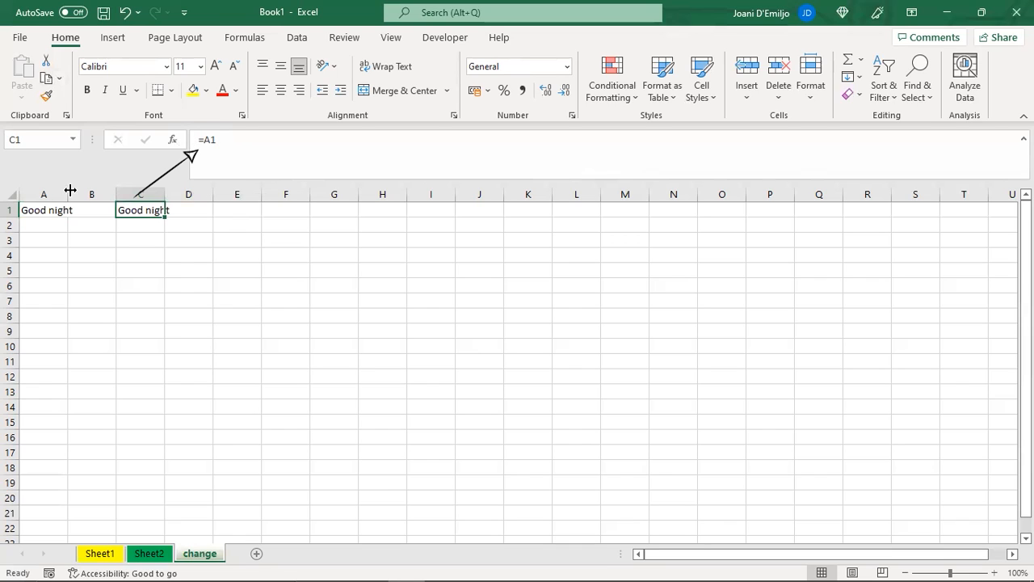
pyautogui.click(28, 211)
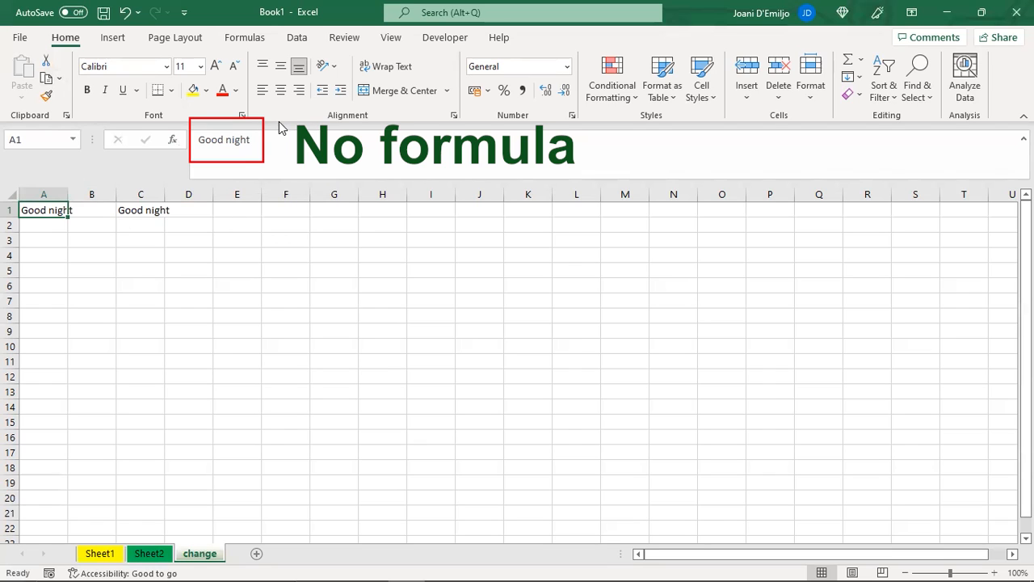
pyautogui.click(91, 210)
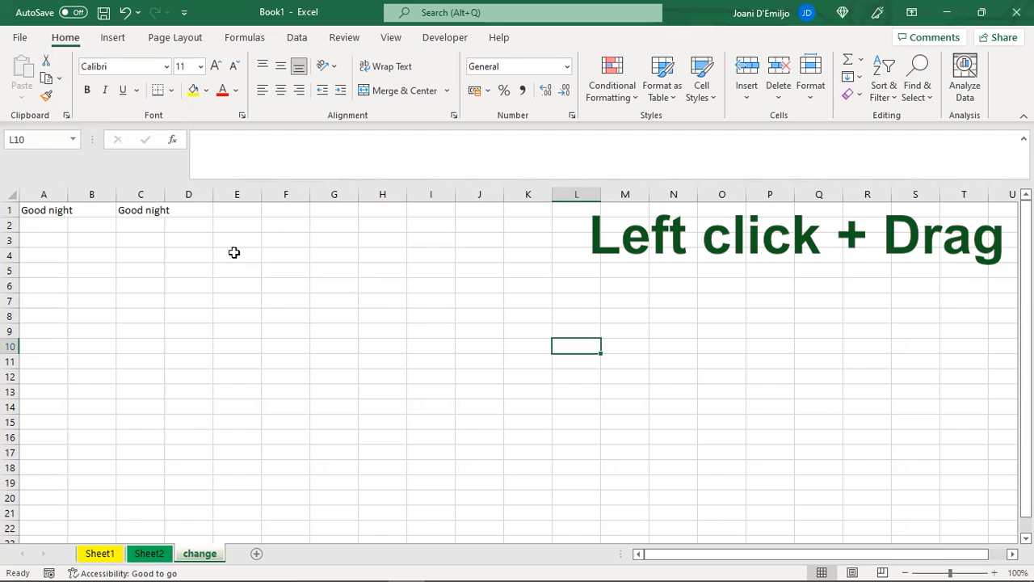
# - Select the block E4:K13, and replace that selection with the vertical range E4:E7
pyautogui.moveTo(233, 253); pyautogui.dragTo(505, 392)
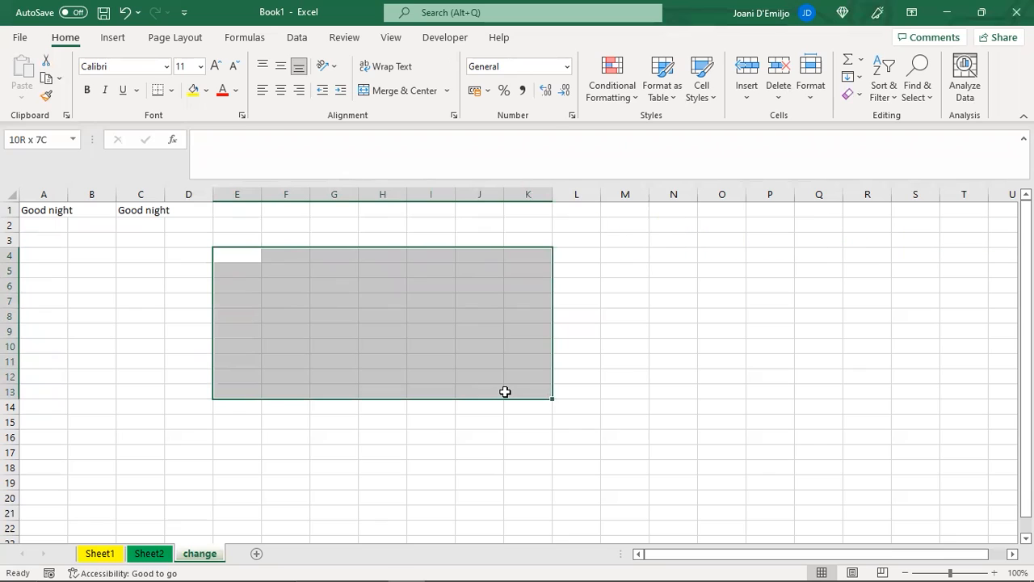
pyautogui.moveTo(505, 392); pyautogui.dragTo(505, 392)
pyautogui.click(235, 256)
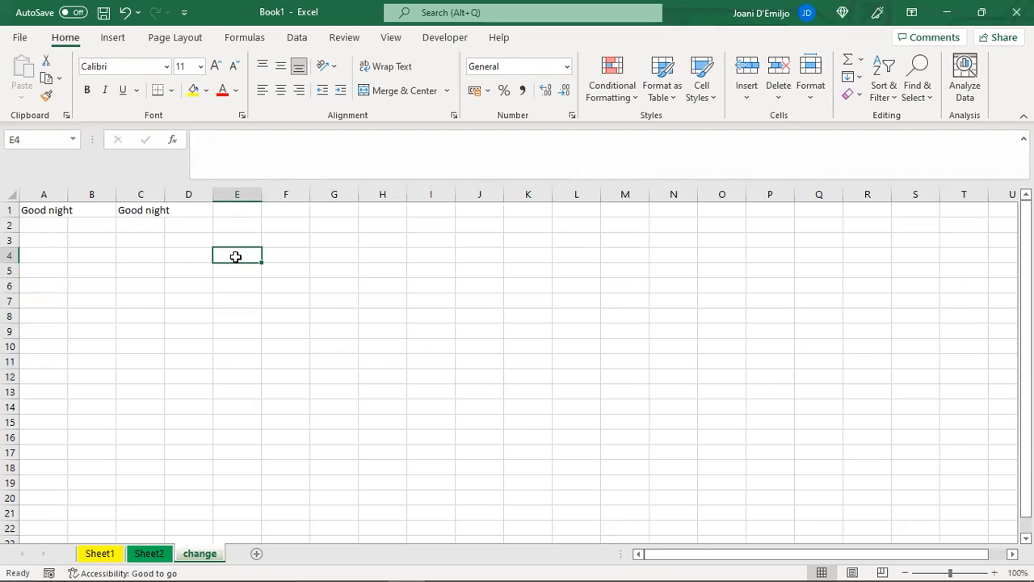
pyautogui.hotkey('shift', 'Down')
pyautogui.hotkey('shift', 'Down')
pyautogui.hotkey('shift', 'Down')
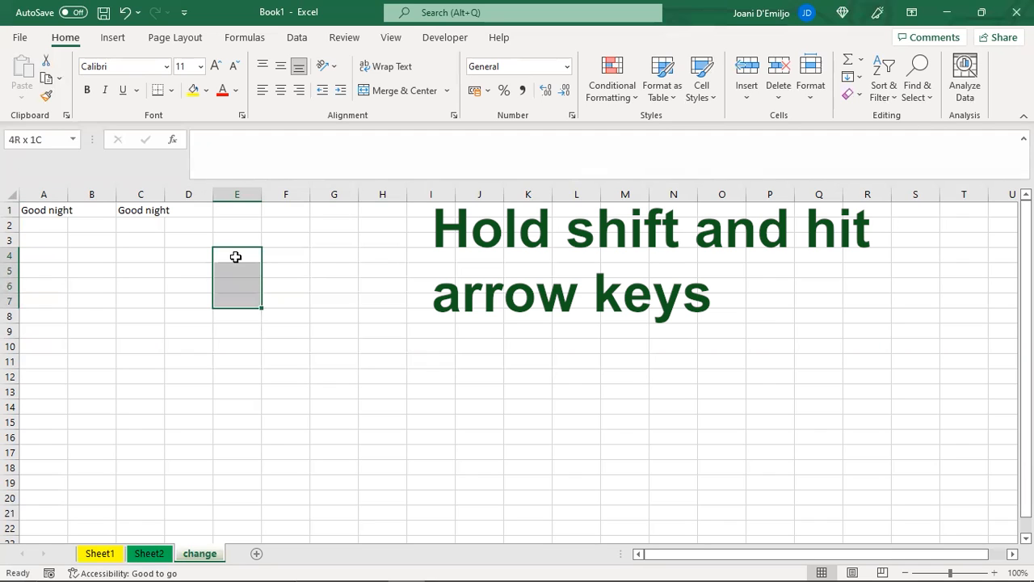
# - Extend the selection starting at E4 down to row 10 and across to column I, and shrink it by one row
pyautogui.hotkey('shift', 'Down')
pyautogui.hotkey('shift', 'Down')
pyautogui.hotkey('shift', 'Down')
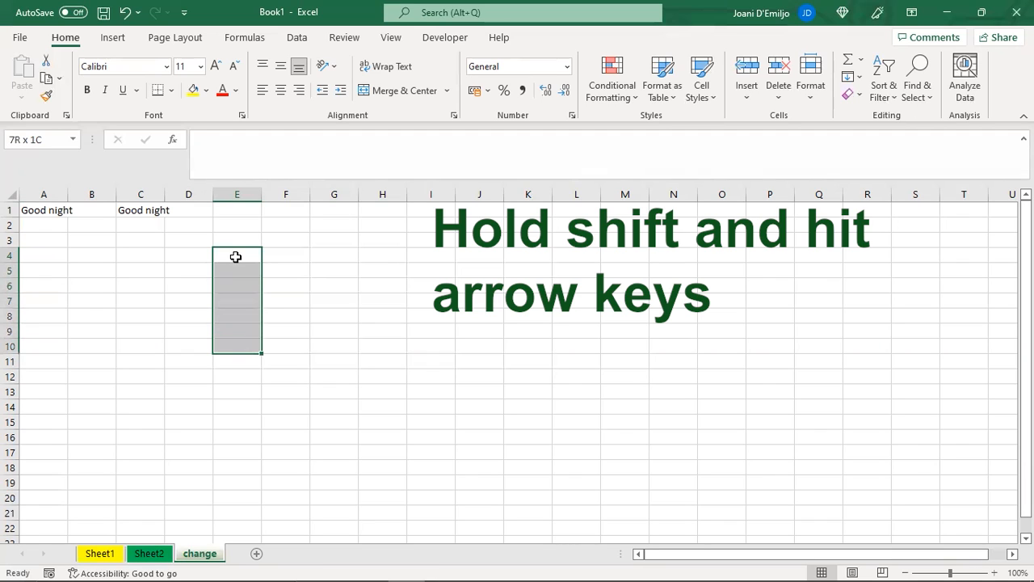
pyautogui.hotkey('shift', 'Right')
pyautogui.hotkey('shift', 'Right')
pyautogui.hotkey('shift', 'Right')
pyautogui.hotkey('shift', 'Right')
pyautogui.hotkey('shift', 'Right')
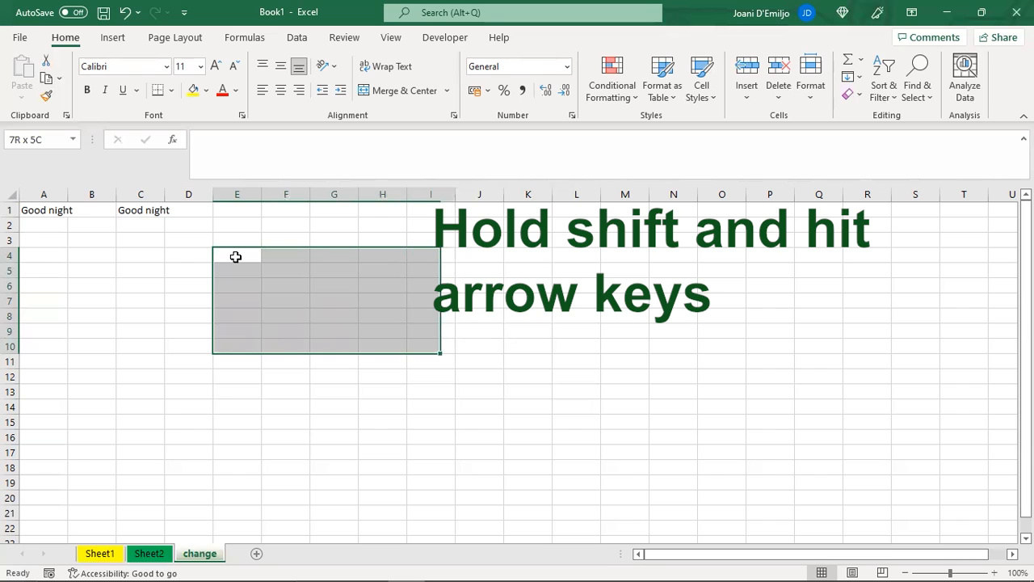
pyautogui.hotkey('shift', 'Up')
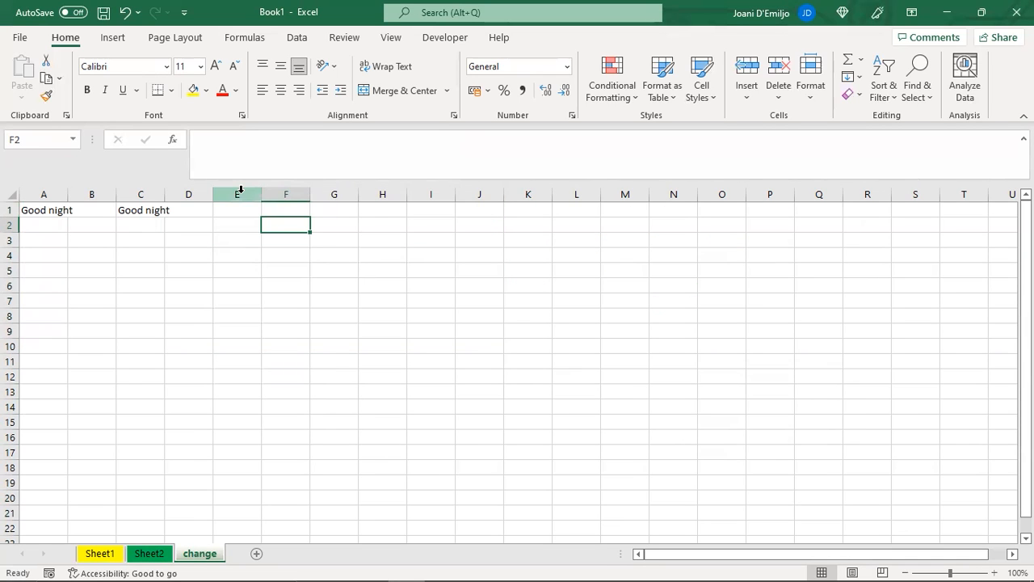
# - Select the entire column E and view the commands available for it
pyautogui.click(240, 190)
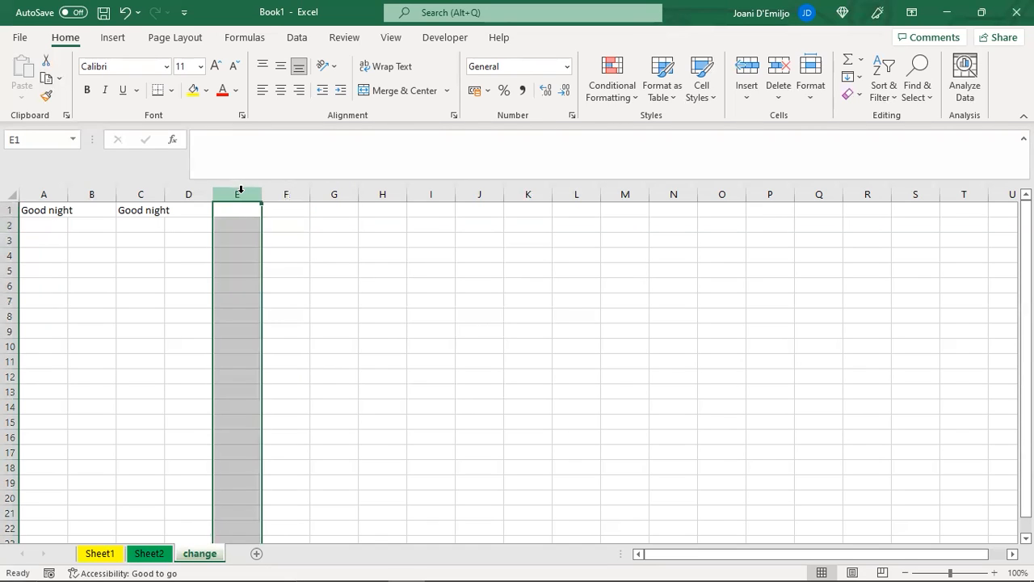
pyautogui.rightClick(236, 196)
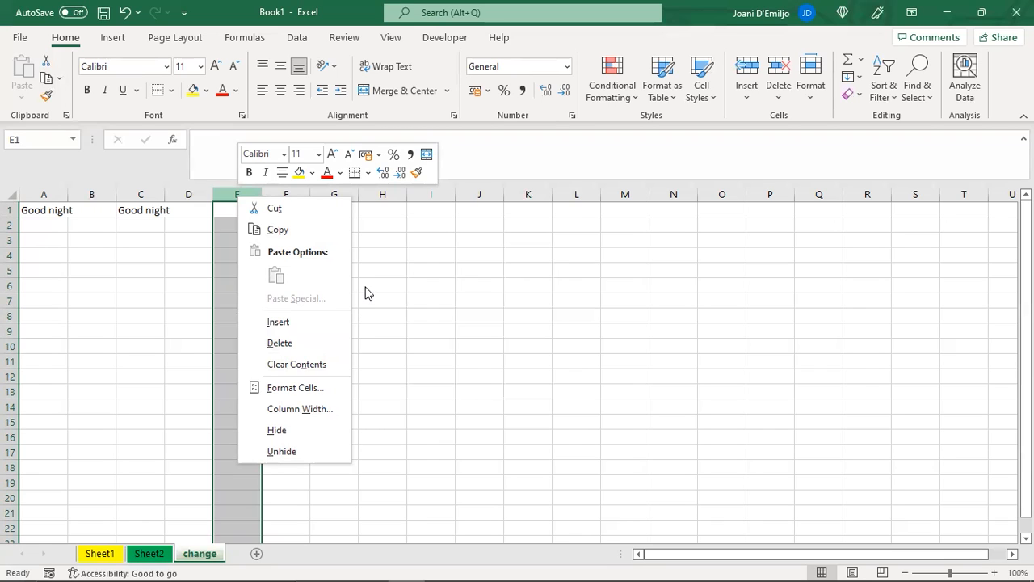
pyautogui.press('Escape')
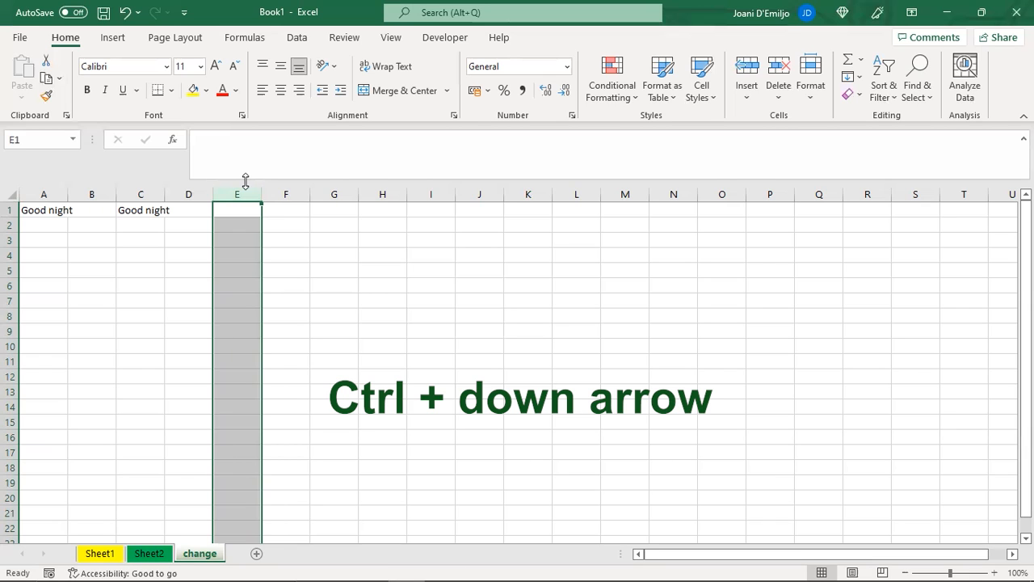
# - Jump to the last row of the sheet and to its last column, and return to cell A1
pyautogui.hotkey('ctrl', 'Down')
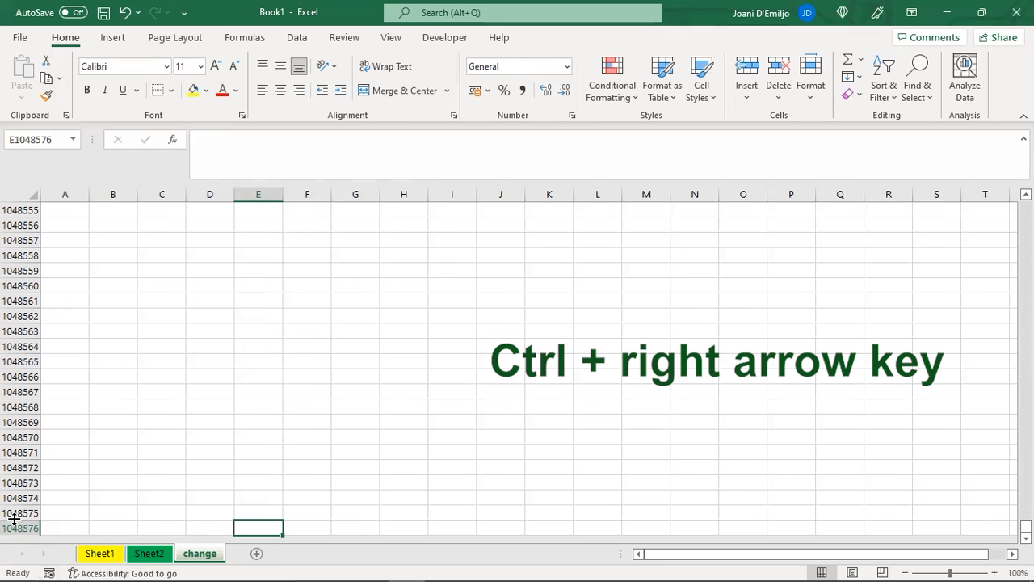
pyautogui.hotkey('ctrl', 'Right')
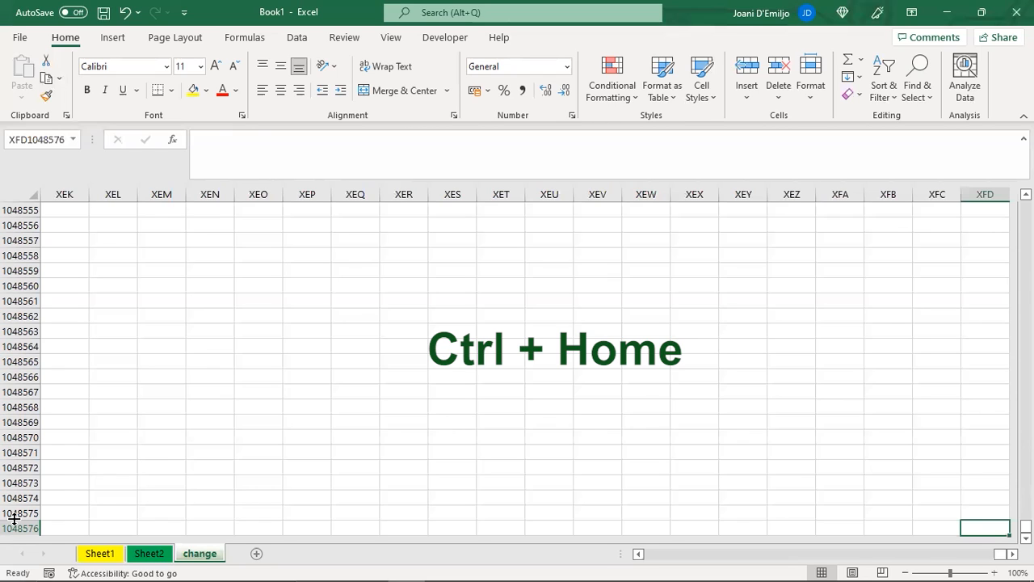
pyautogui.hotkey('ctrl', 'Home')
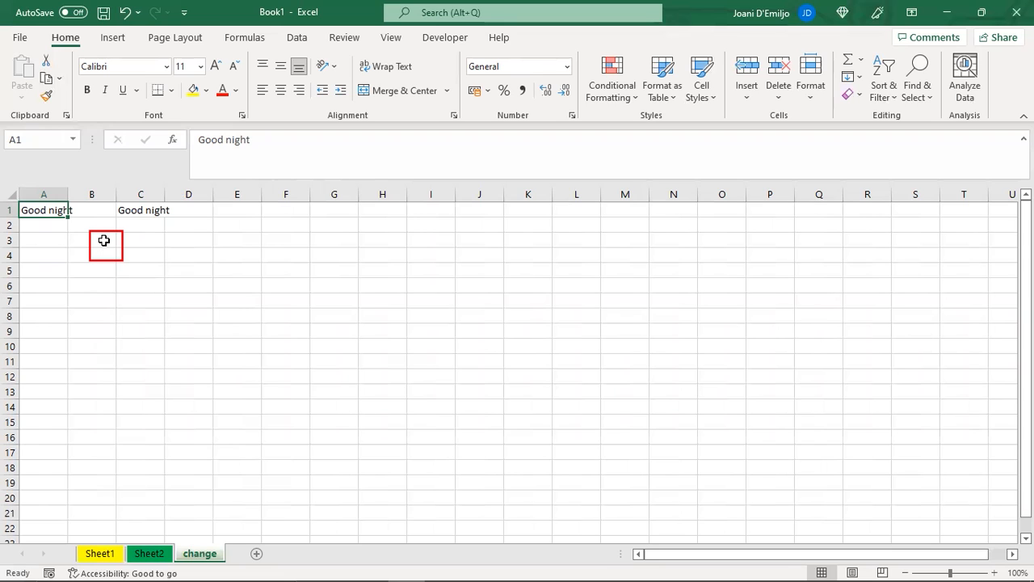
# - Move the text in cell A1 down to cell A6
pyautogui.click(63, 227)
pyautogui.click(126, 210)
pyautogui.click(65, 210)
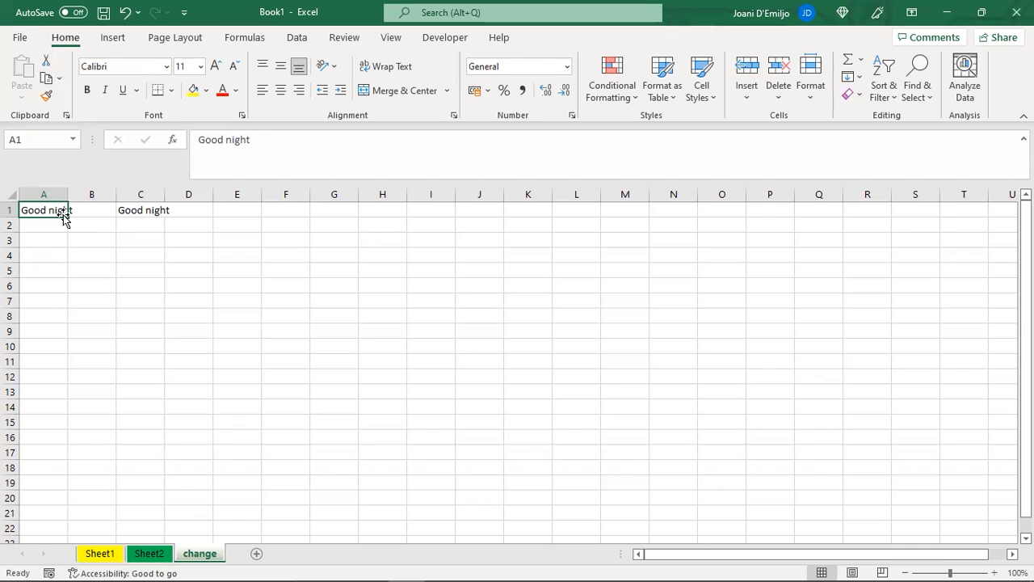
pyautogui.moveTo(64, 218); pyautogui.dragTo(64, 293)
# - Move the formula cell C1 down to C7, and reposition it in C6 on the same row as the source text
pyautogui.click(141, 210)
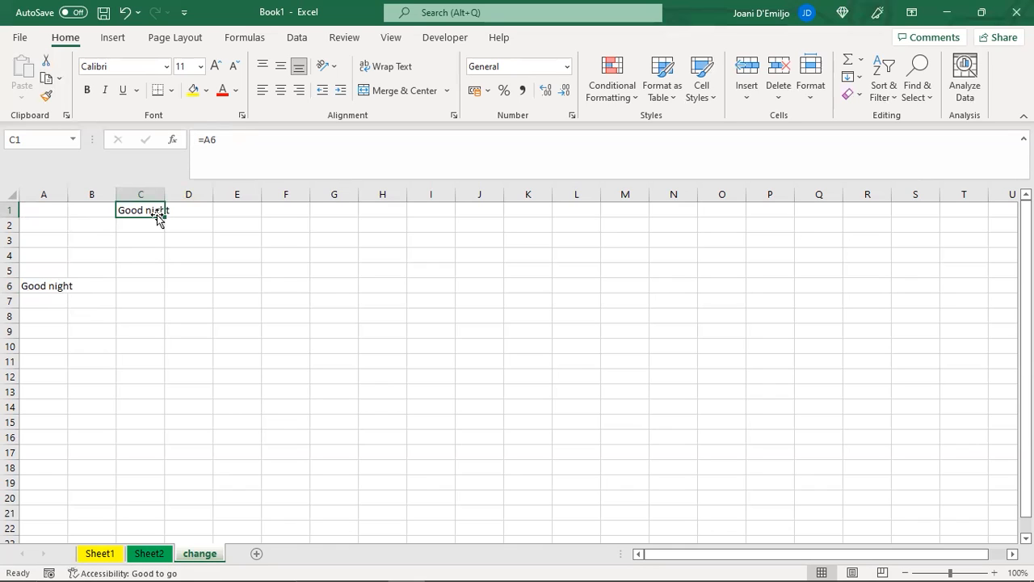
pyautogui.moveTo(157, 214); pyautogui.dragTo(152, 299)
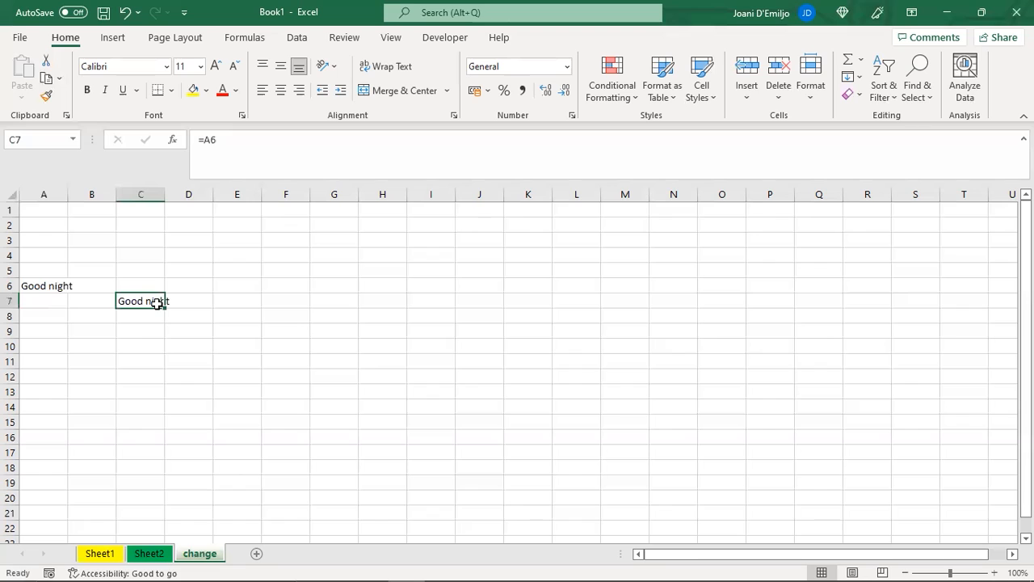
pyautogui.moveTo(157, 308); pyautogui.dragTo(145, 285)
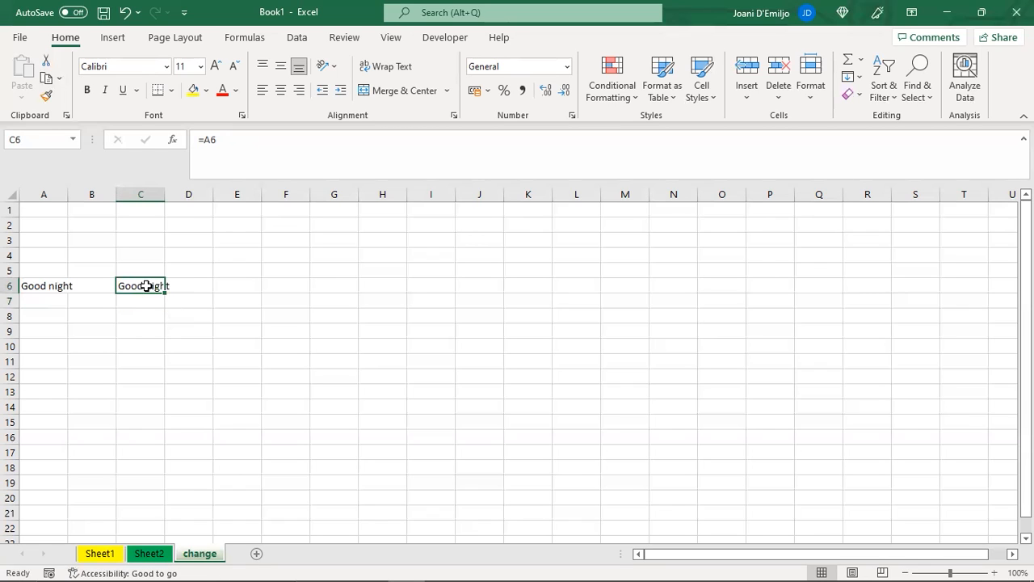
# - Fill the text in A6 down through A12, and fill the formula in C6 down through C12
pyautogui.click(41, 285)
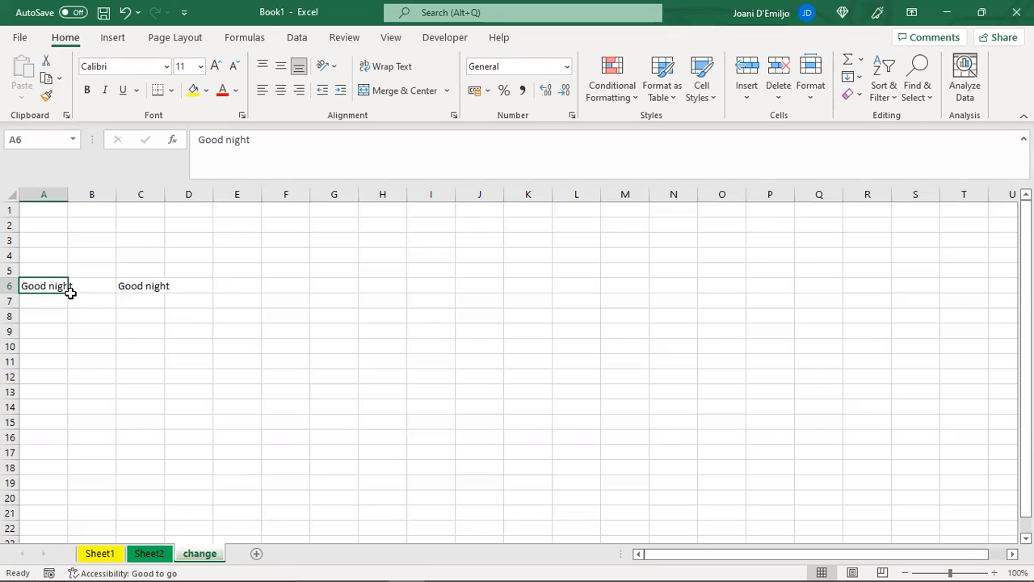
pyautogui.click(65, 294)
pyautogui.moveTo(65, 294); pyautogui.dragTo(56, 386)
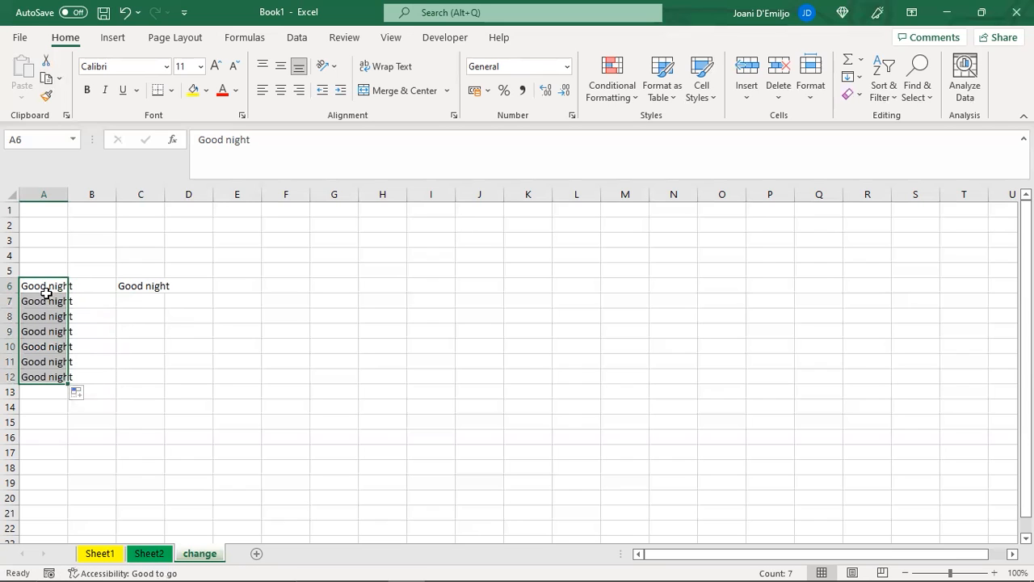
pyautogui.click(139, 284)
pyautogui.moveTo(165, 291); pyautogui.dragTo(145, 386)
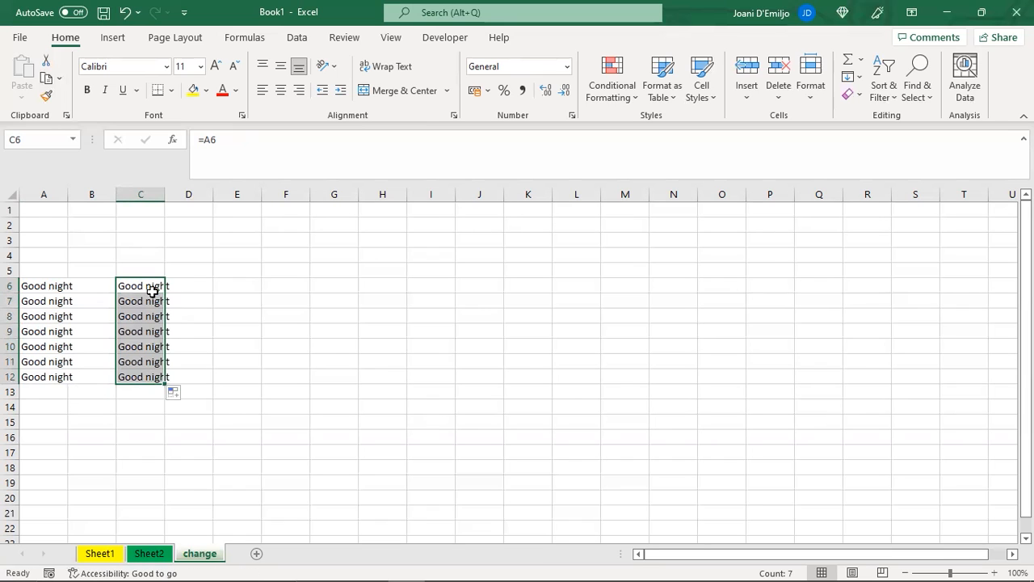
# - Enter January in cell E6 and February in cell E7
pyautogui.click(240, 283)
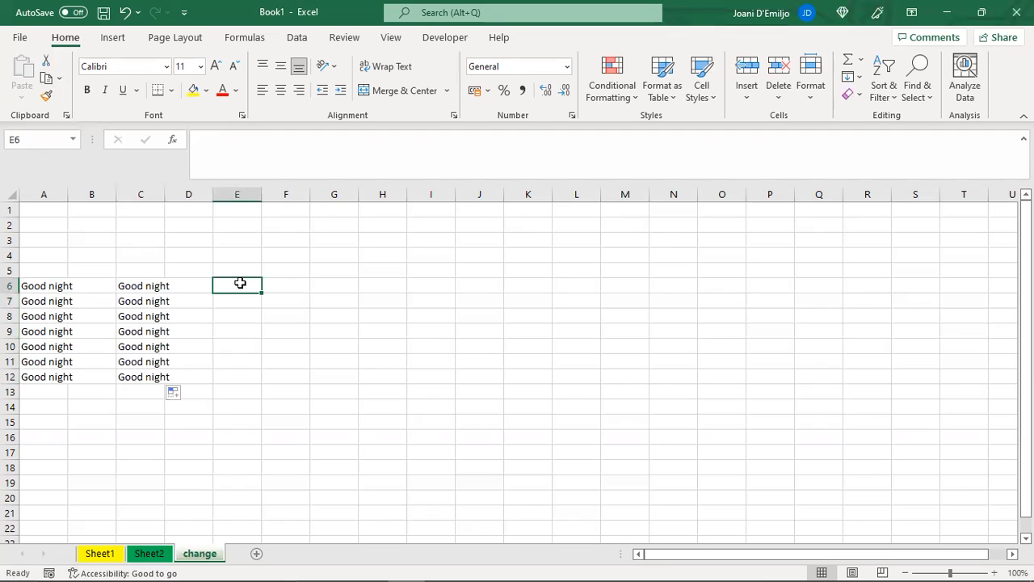
pyautogui.write('January')
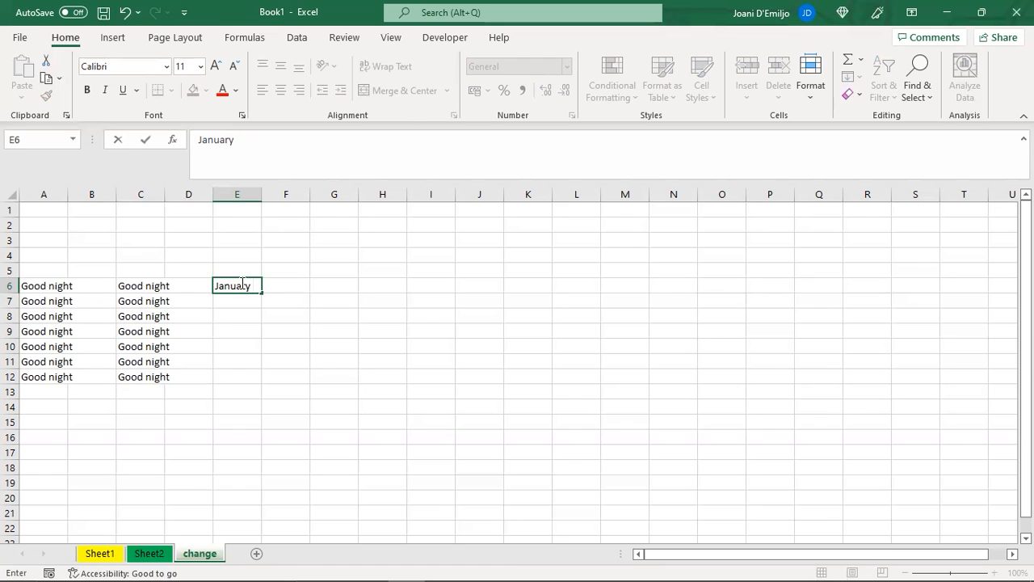
pyautogui.press('Return')
pyautogui.write('February')
pyautogui.press('Return')
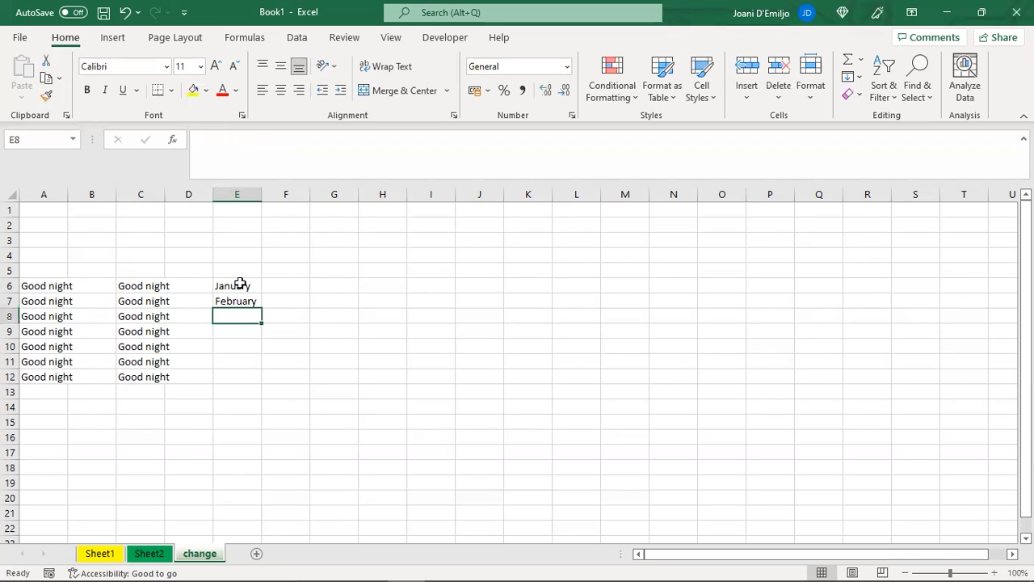
# - Fill the month series from E7 down to December in E17, and look over the Auto Fill Options, keeping Fill Series
pyautogui.click(236, 297)
pyautogui.moveTo(263, 308); pyautogui.dragTo(255, 458)
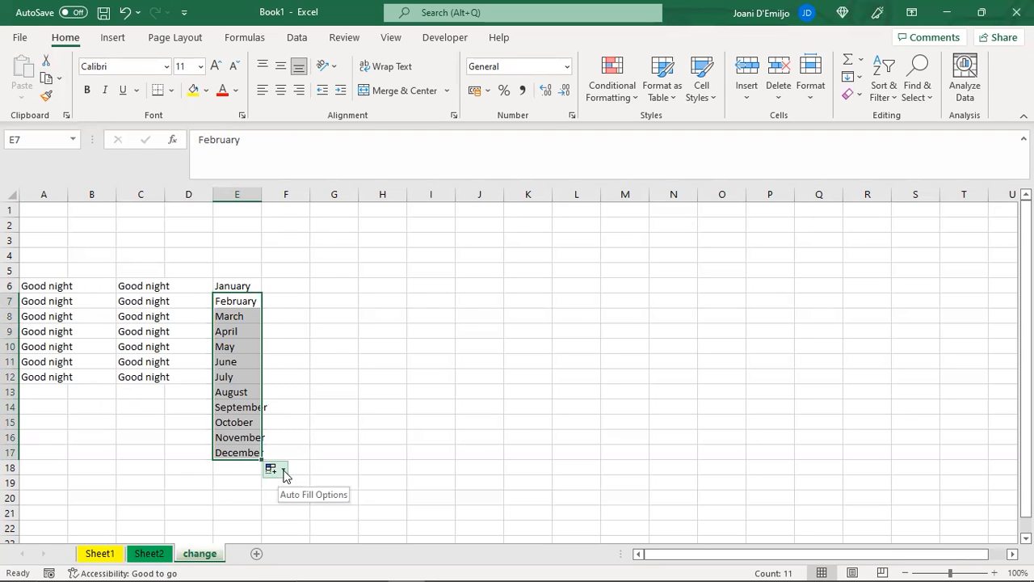
pyautogui.click(283, 471)
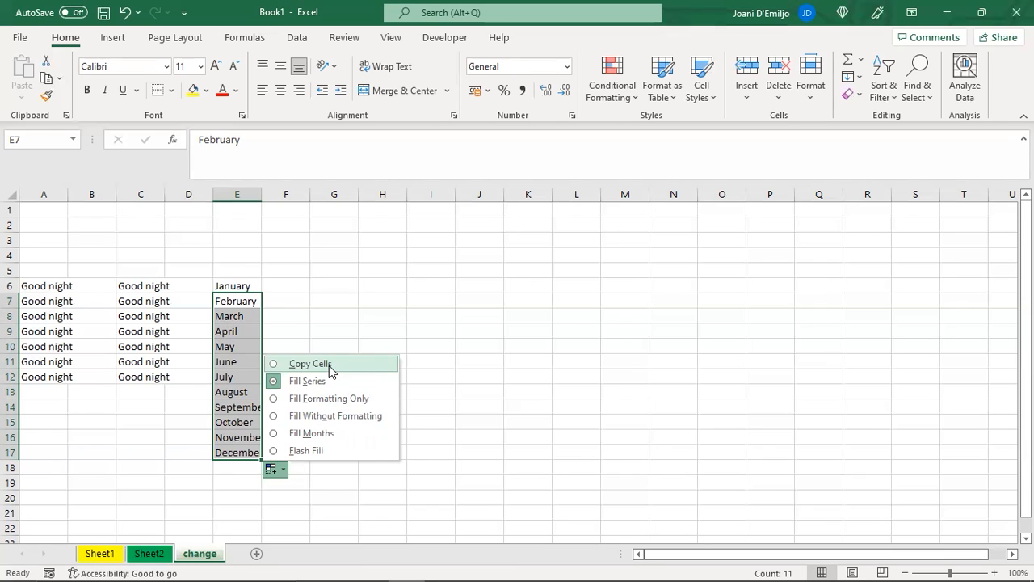
pyautogui.click(316, 315)
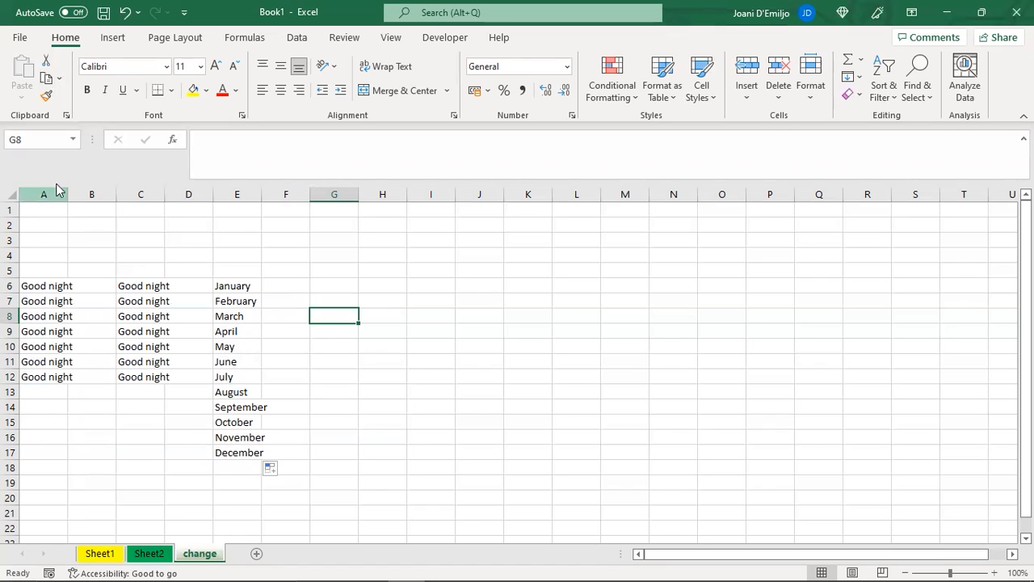
# - Narrow column A slightly, and autofit its width to the text it contains
pyautogui.moveTo(67, 191)
pyautogui.mouseDown()
pyautogui.moveTo(98, 200)
pyautogui.moveTo(62, 197)
pyautogui.mouseUp()
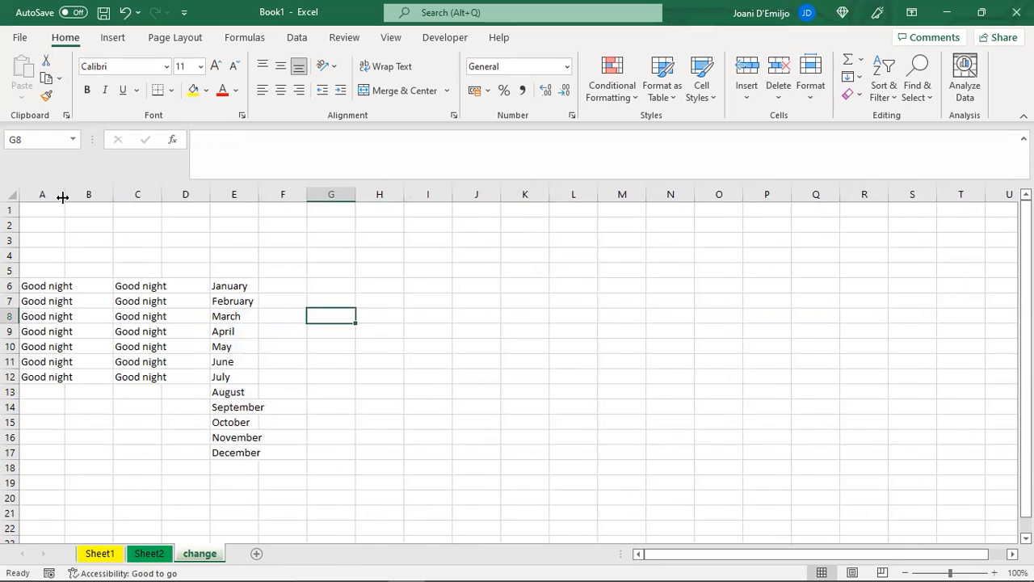
pyautogui.doubleClick(62, 197)
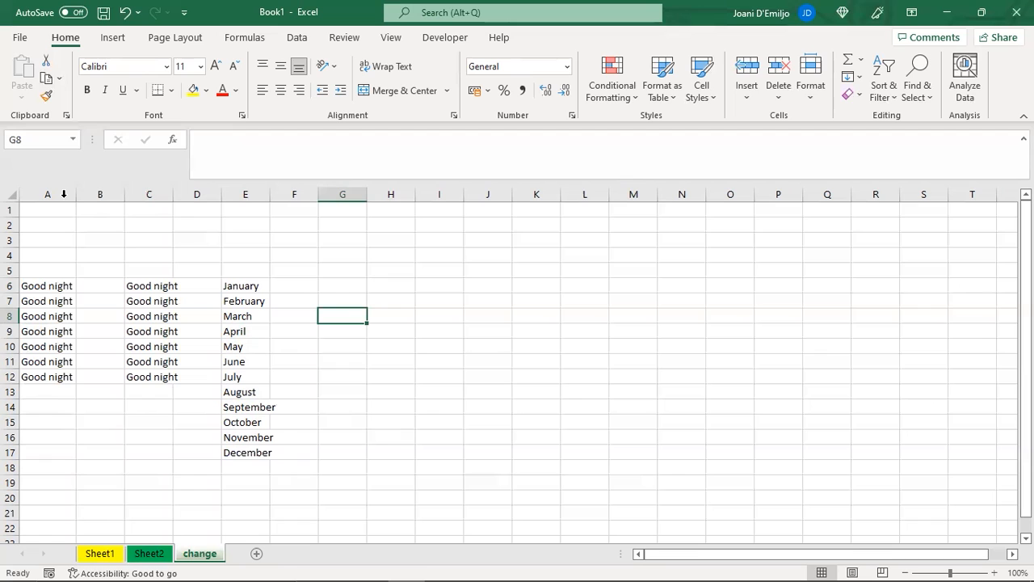
# - Narrow column A to about half its width and apply Wrap Text to cell A6
pyautogui.click(57, 287)
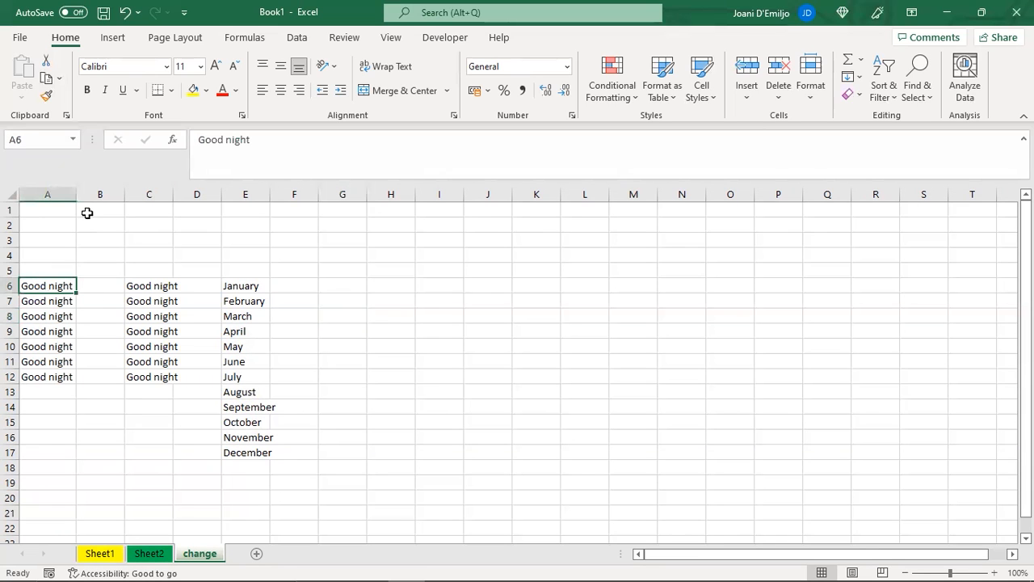
pyautogui.moveTo(75, 195); pyautogui.dragTo(48, 195)
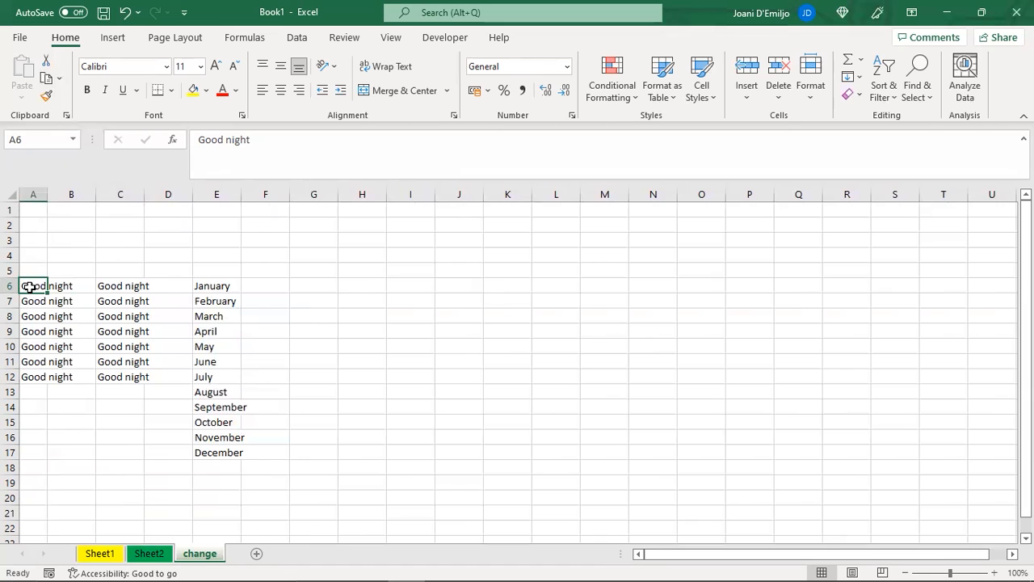
pyautogui.click(398, 71)
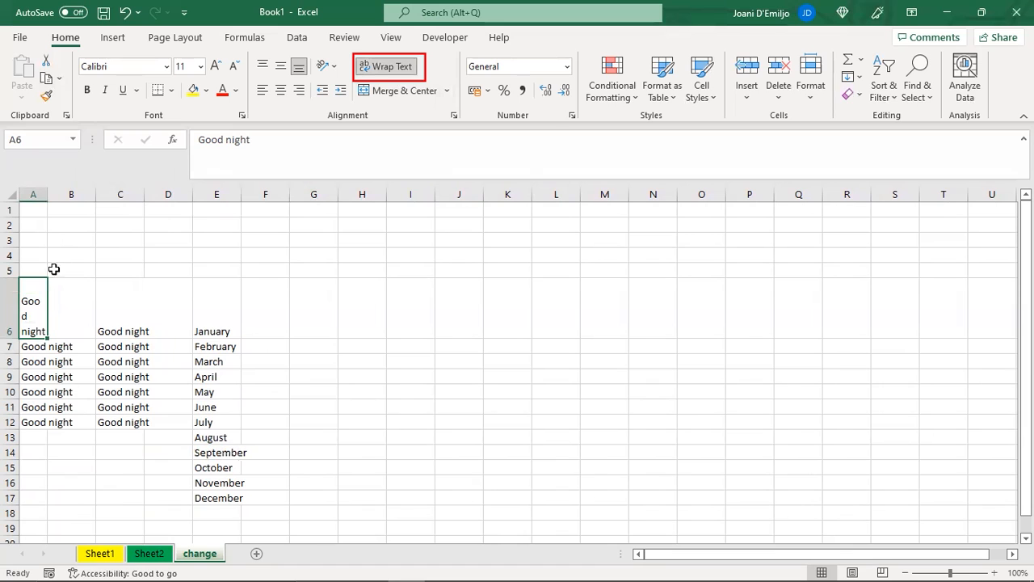
# - Widen column A so "Good" fits on one line in A6, and reduce row 6's height to autofit the wrapped text
pyautogui.moveTo(48, 194); pyautogui.dragTo(58, 198)
pyautogui.moveTo(10, 338); pyautogui.dragTo(8, 311)
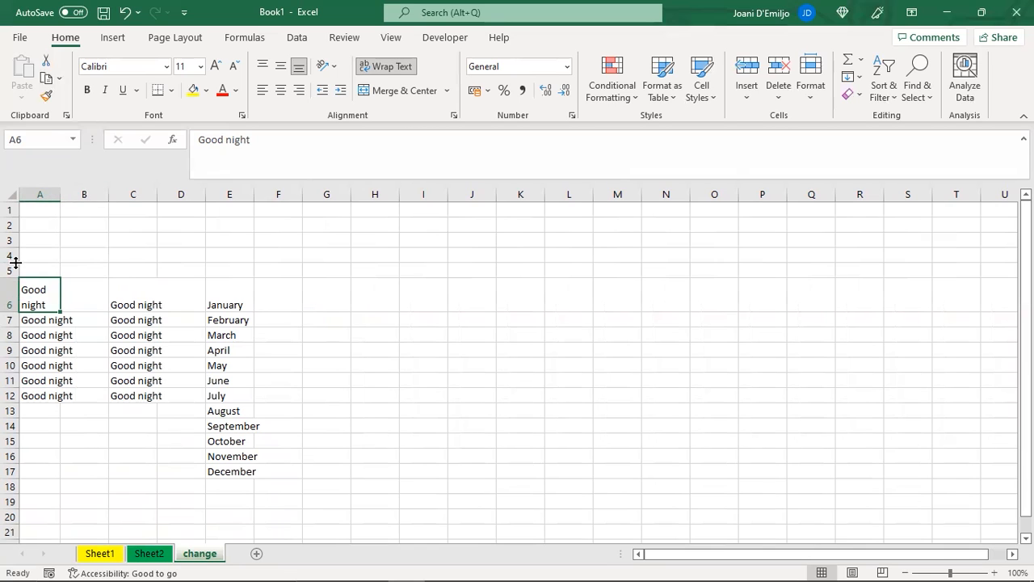
pyautogui.doubleClick(12, 313)
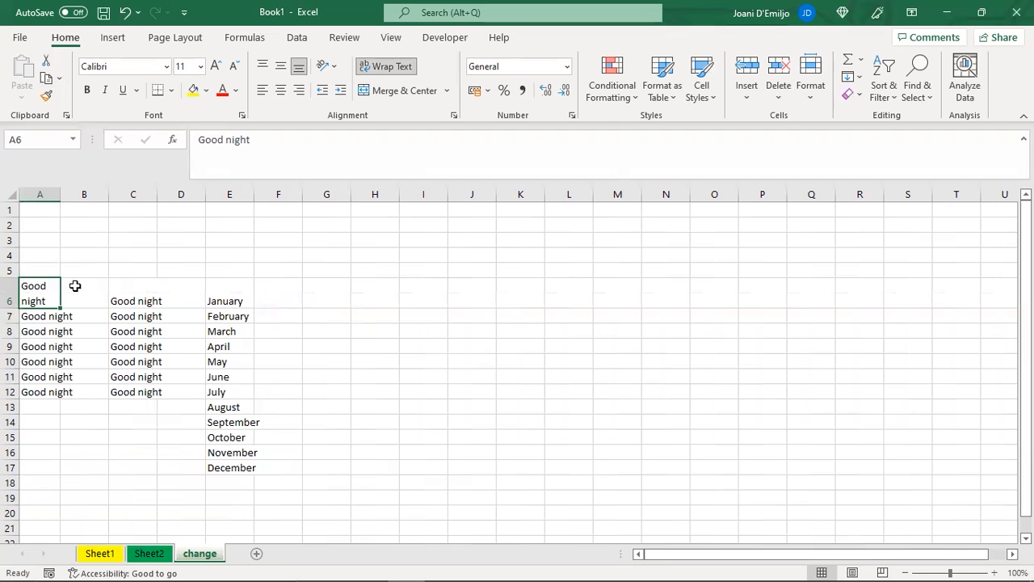